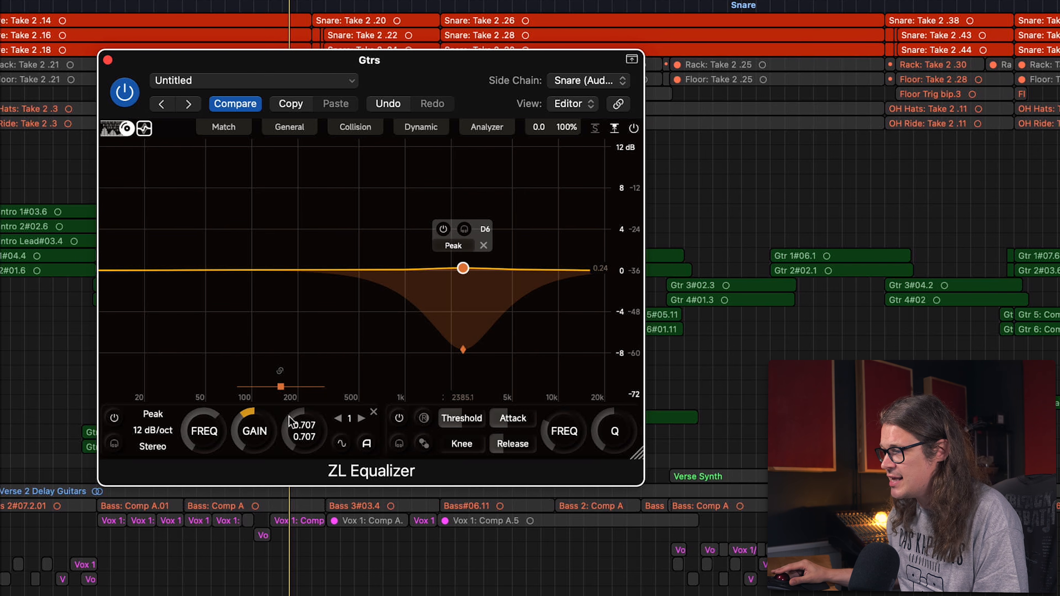
Step: Bring band 1's static gain to -0.14 dB and deepen its dynamic cut to about -9 dB near 2515 Hz during playback
mouse_move(259, 437)
mouse_down()
mouse_move(256, 425)
mouse_move(258, 438)
mouse_up()
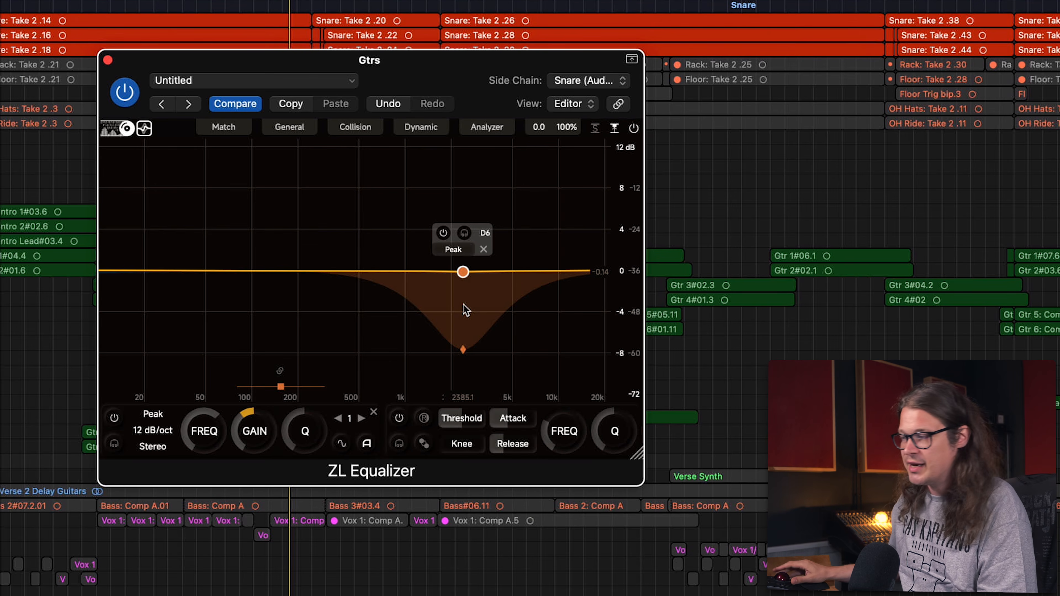
key(space)
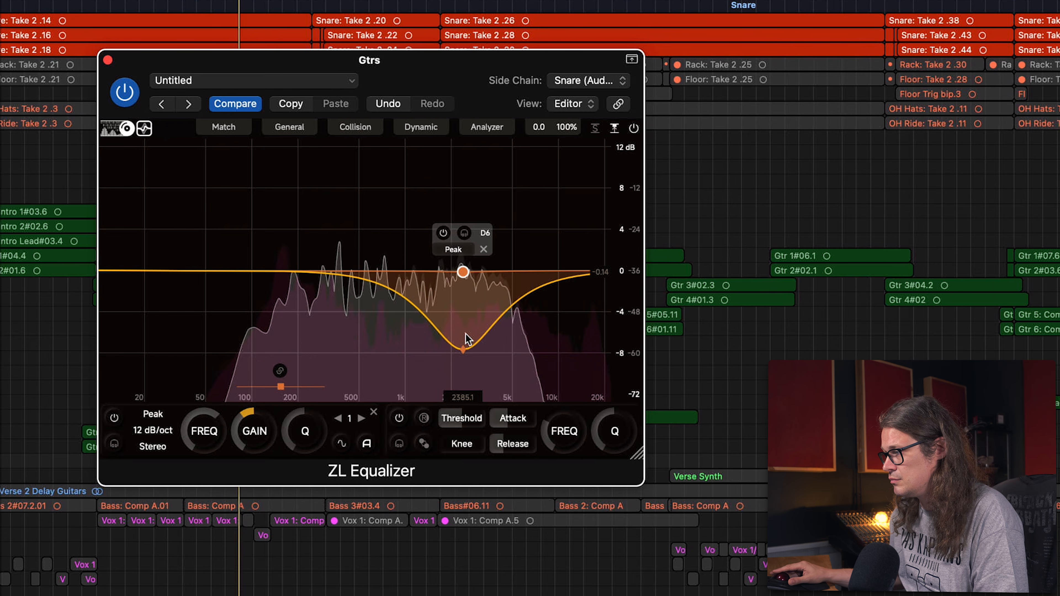
drag(464, 349, 466, 368)
Step: Adjust band 1's dynamic threshold and shorten its release to 4.5 while the guitars play
mouse_move(504, 427)
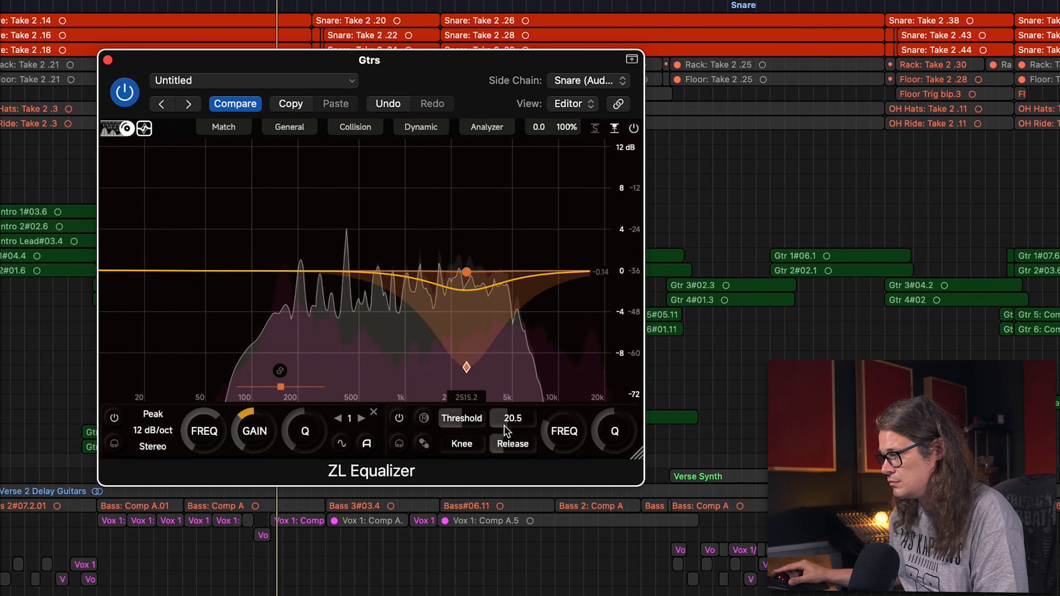
mouse_move(508, 447)
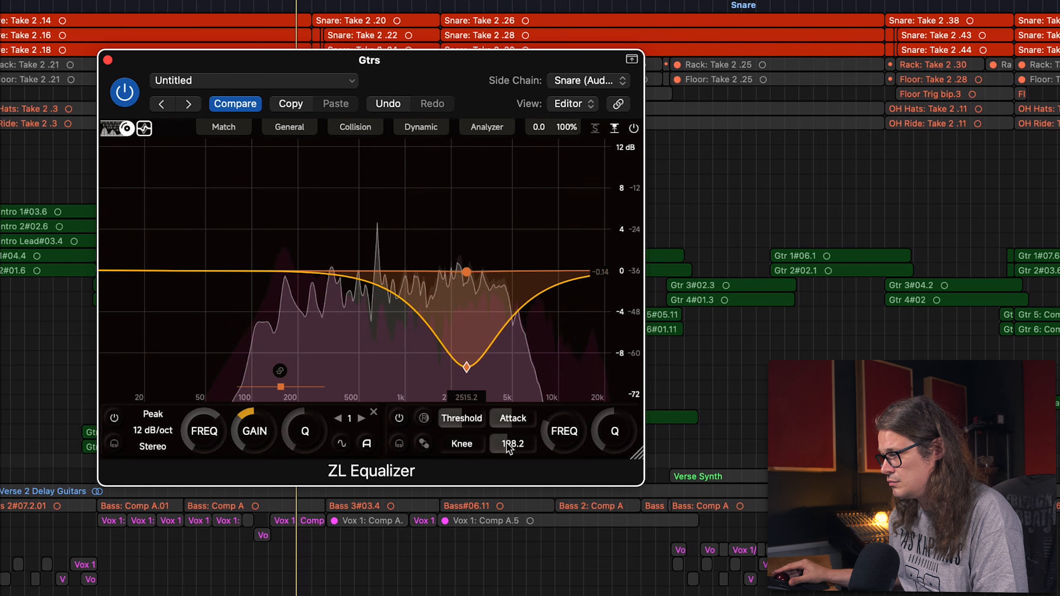
mouse_move(462, 423)
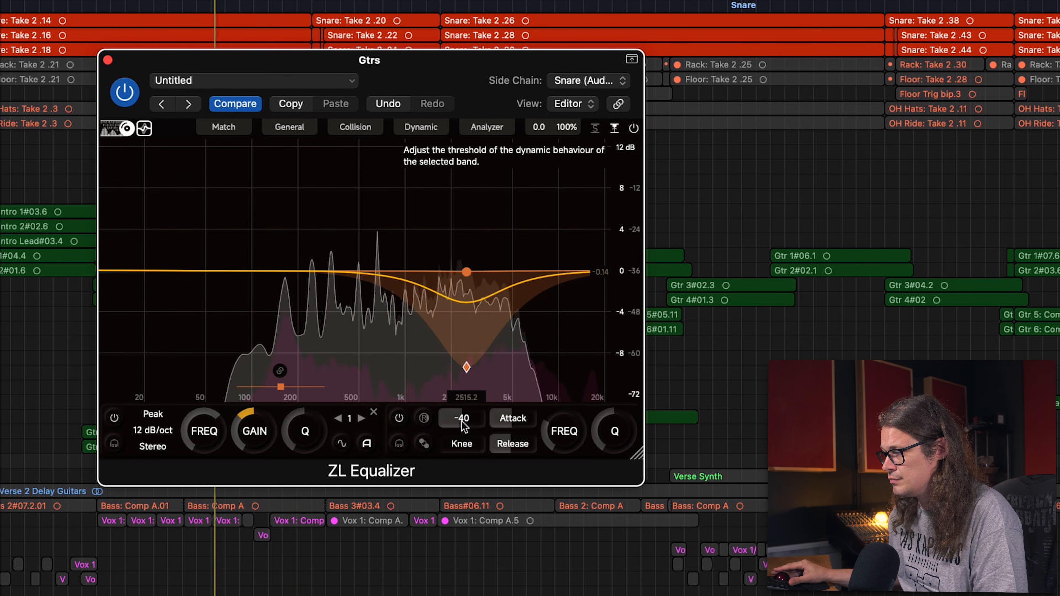
drag(463, 425, 457, 421)
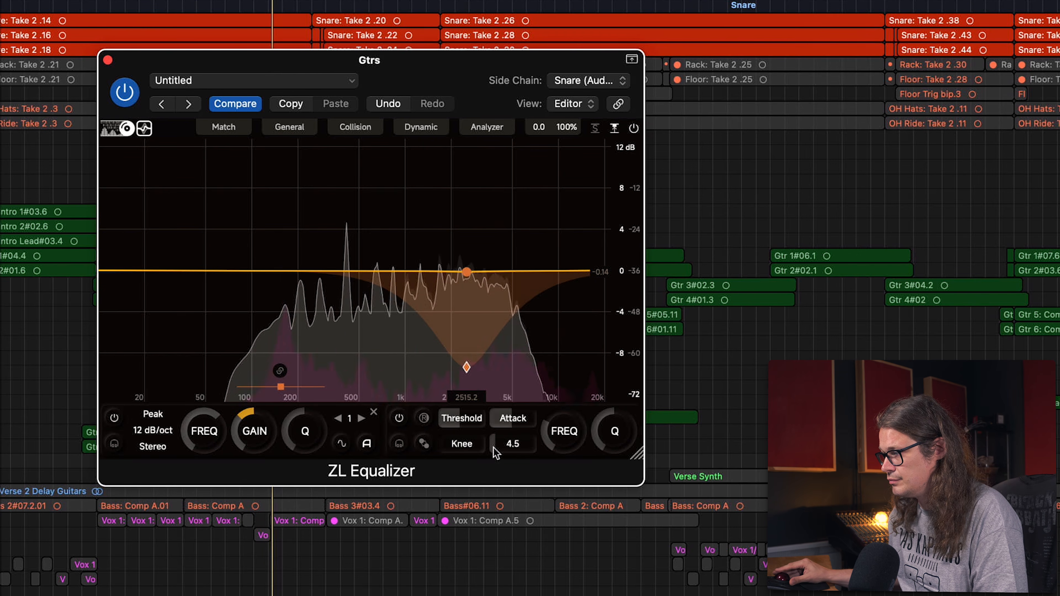
drag(454, 422, 462, 423)
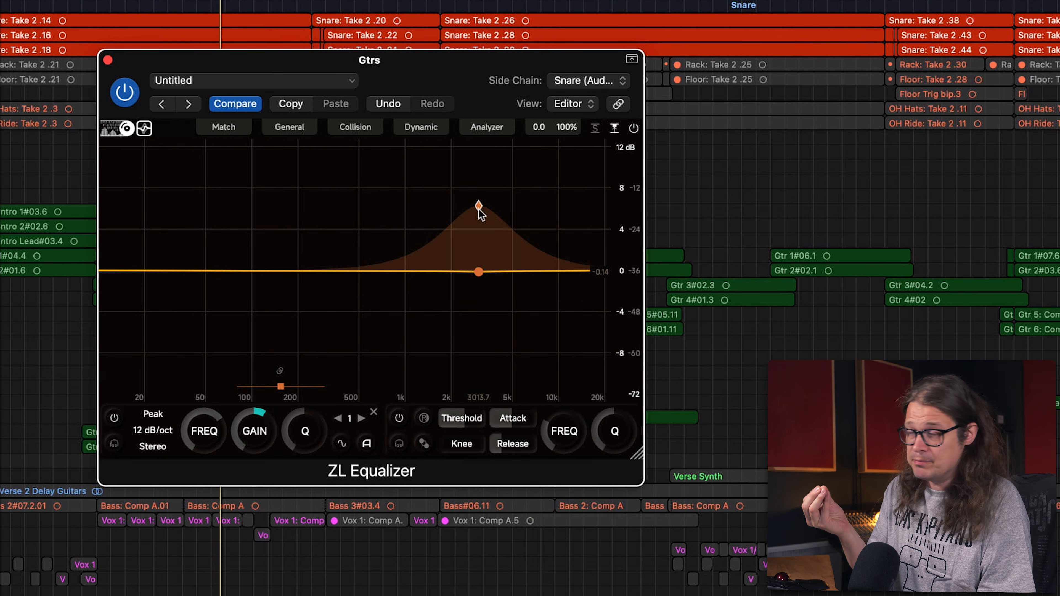
Step: Audition the guitars with band 1's dynamic boost near 3 kHz and check its release and threshold
key(space)
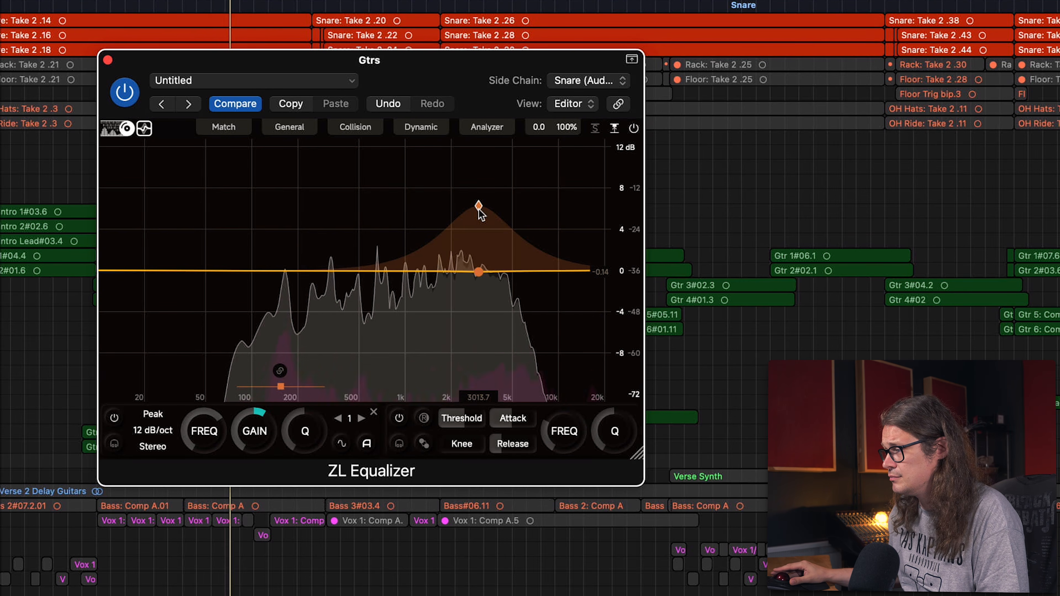
mouse_move(505, 443)
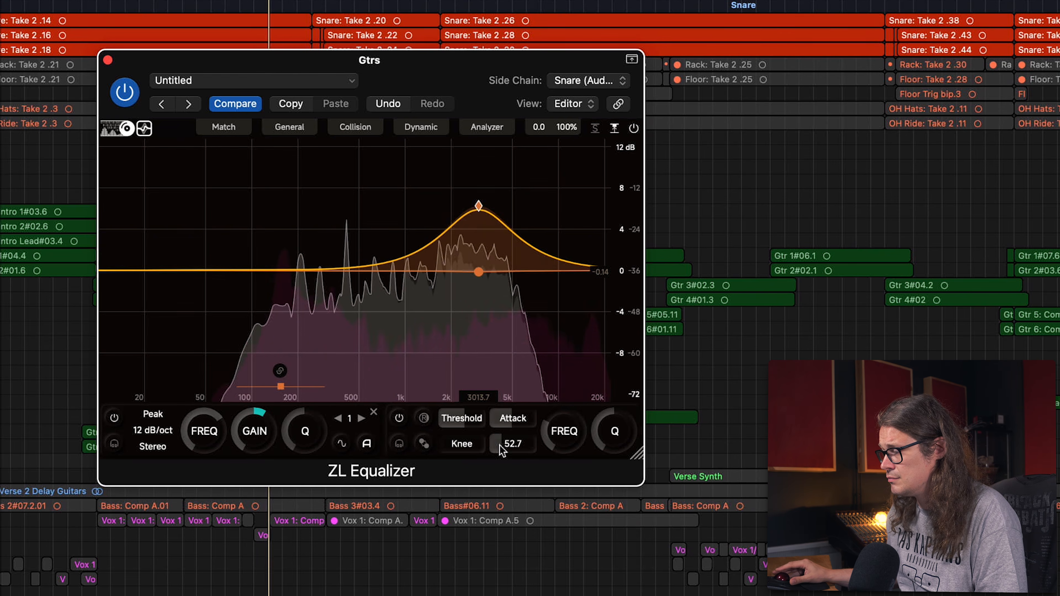
mouse_move(459, 423)
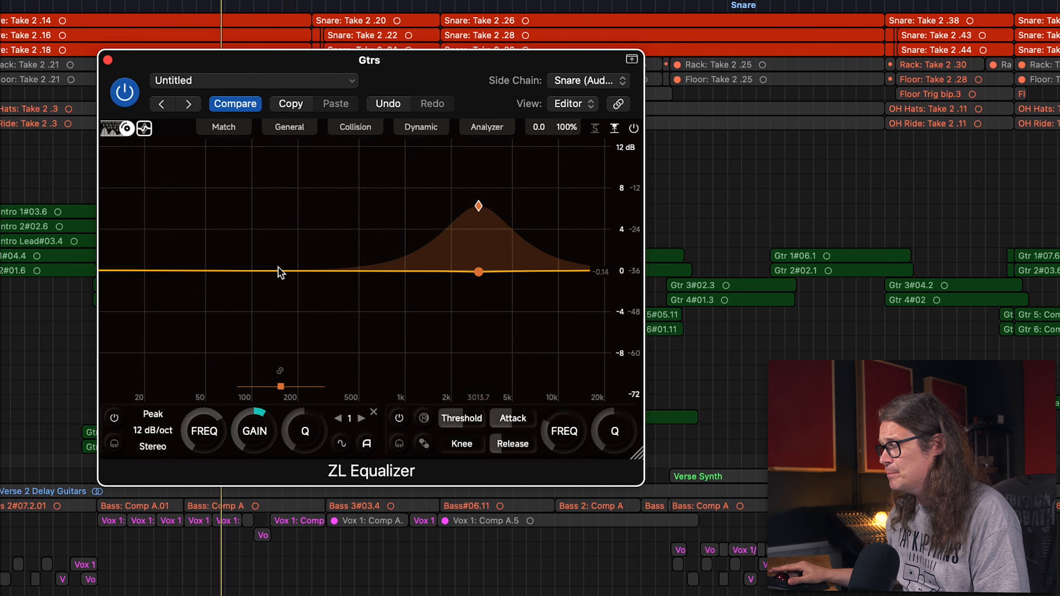
Step: Add a second peak band near 138 Hz, make it dynamic and lower its static gain to about -2 dB
double_click(274, 268)
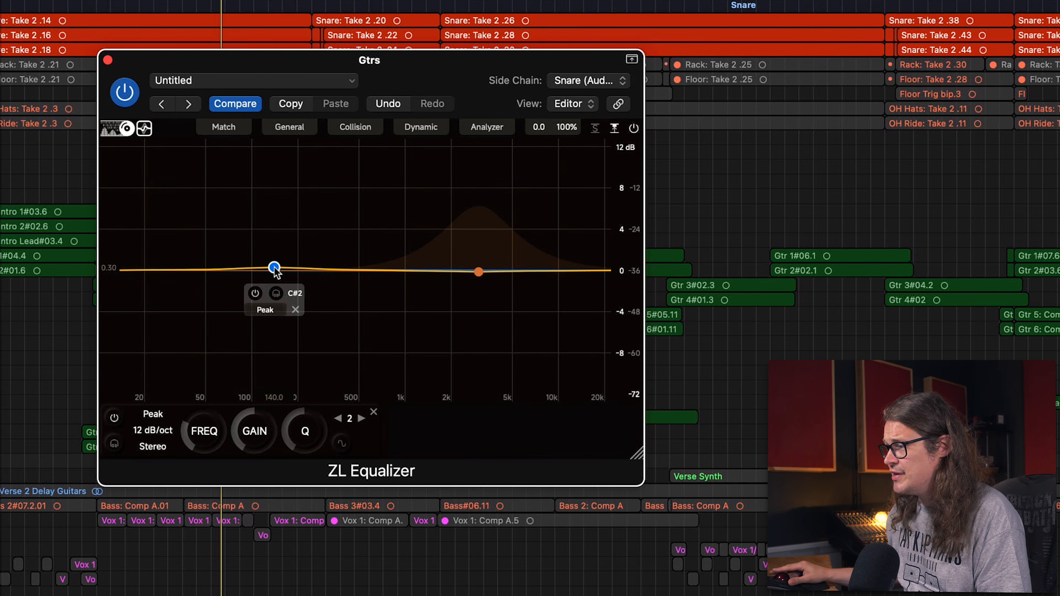
drag(274, 268, 274, 279)
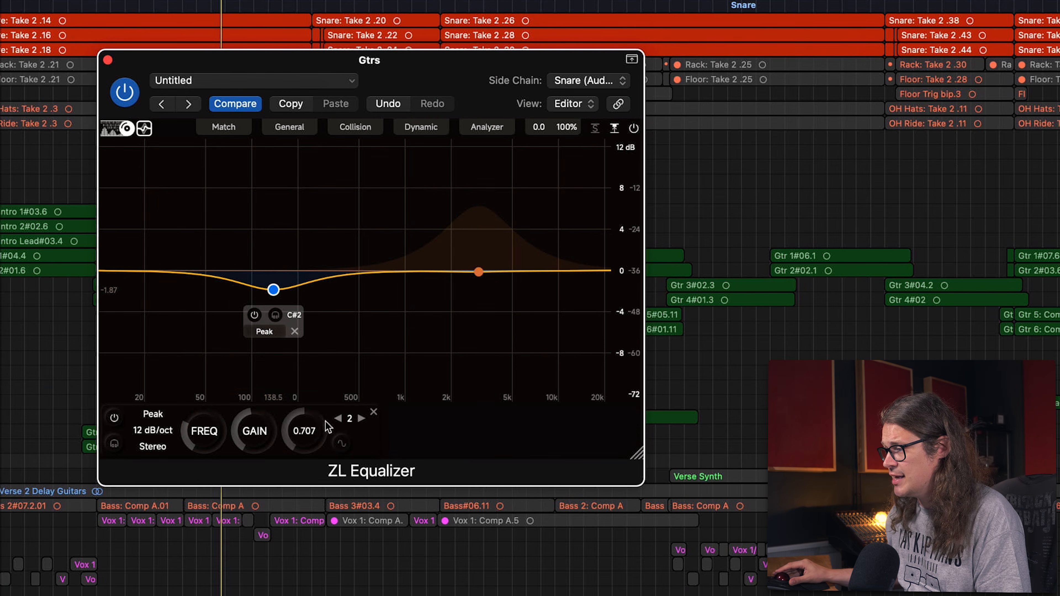
click(342, 444)
drag(276, 289, 272, 295)
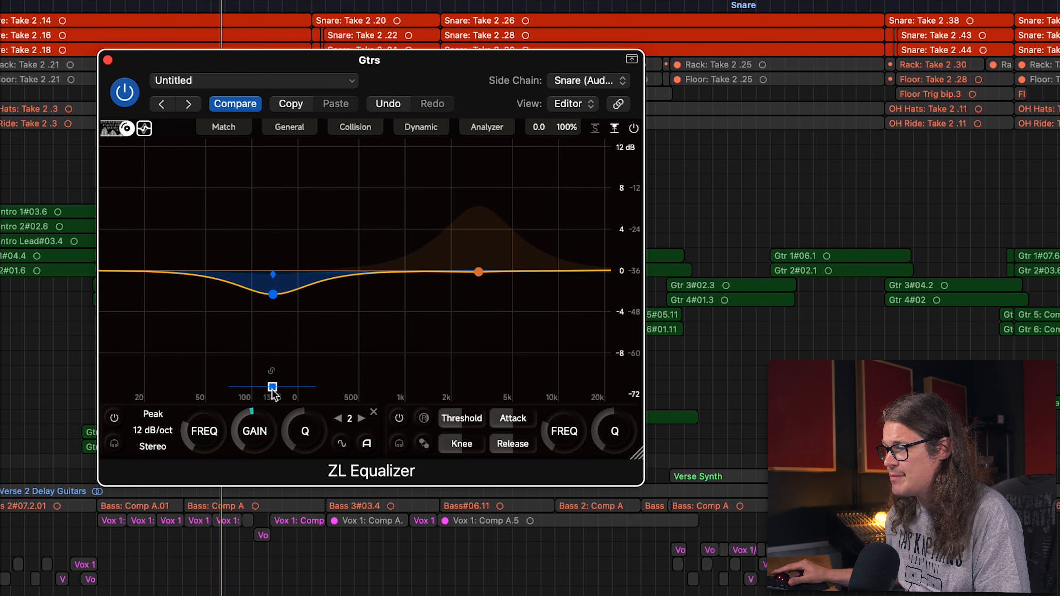
Step: Flatten band 1's dynamic boost, and give band 2 a 0.08 dB static gain and a dynamic cut of about -7 dB near 165 Hz
click(479, 272)
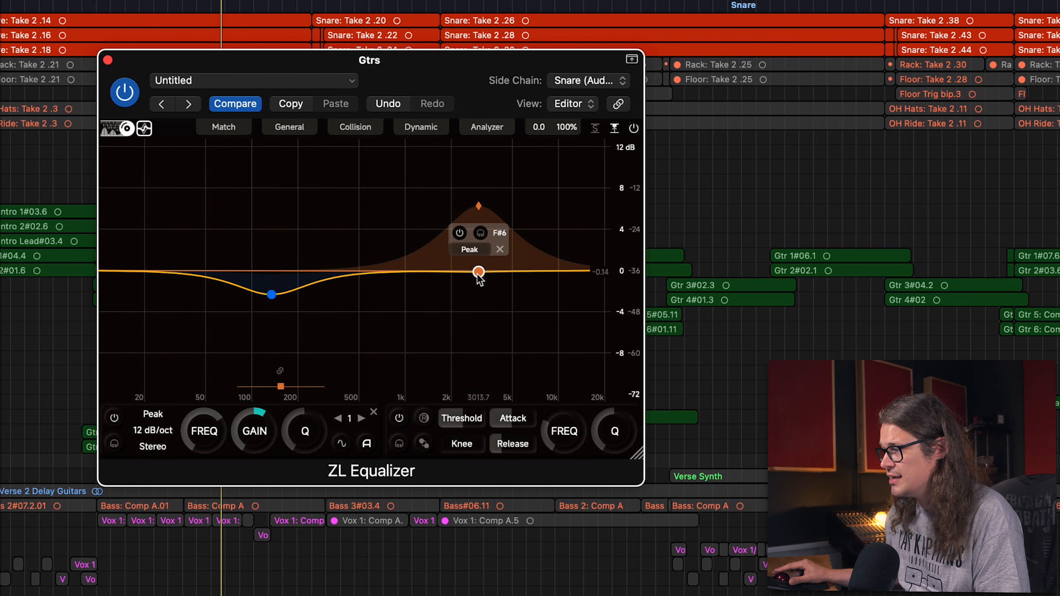
drag(475, 209, 477, 271)
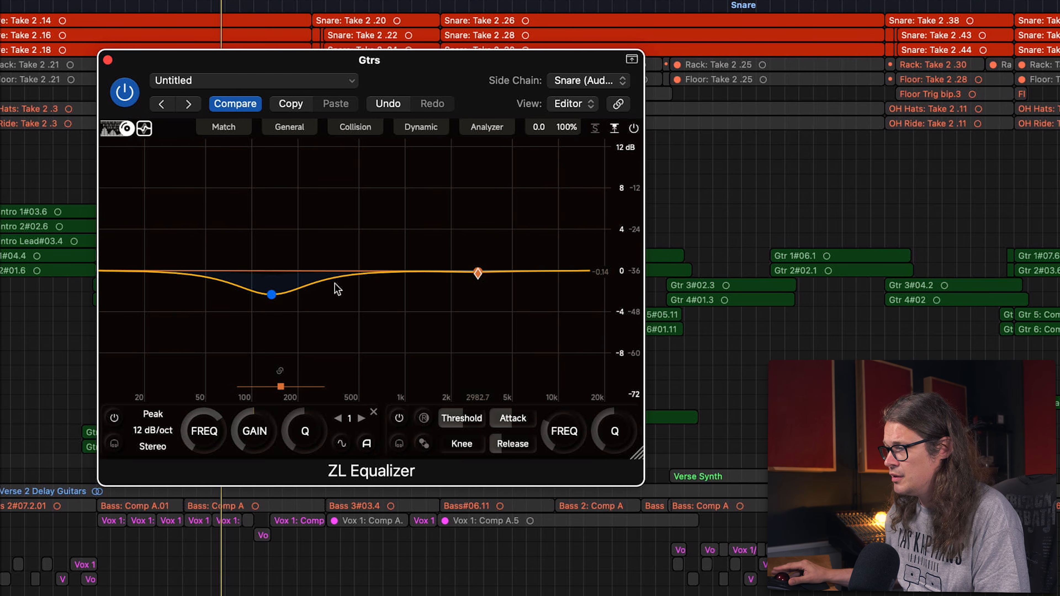
key(space)
drag(271, 295, 287, 328)
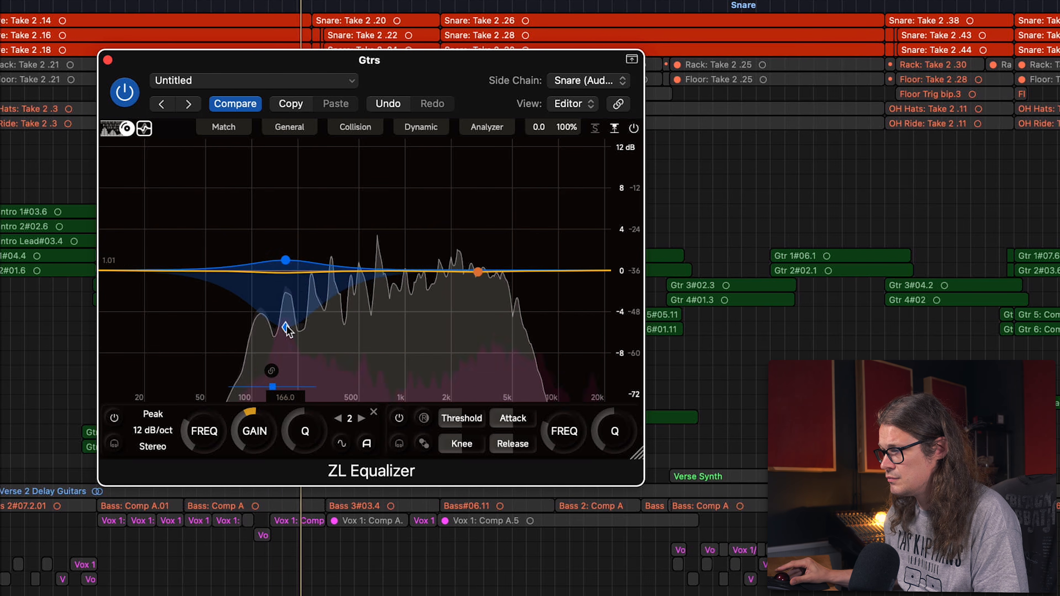
drag(286, 260, 286, 269)
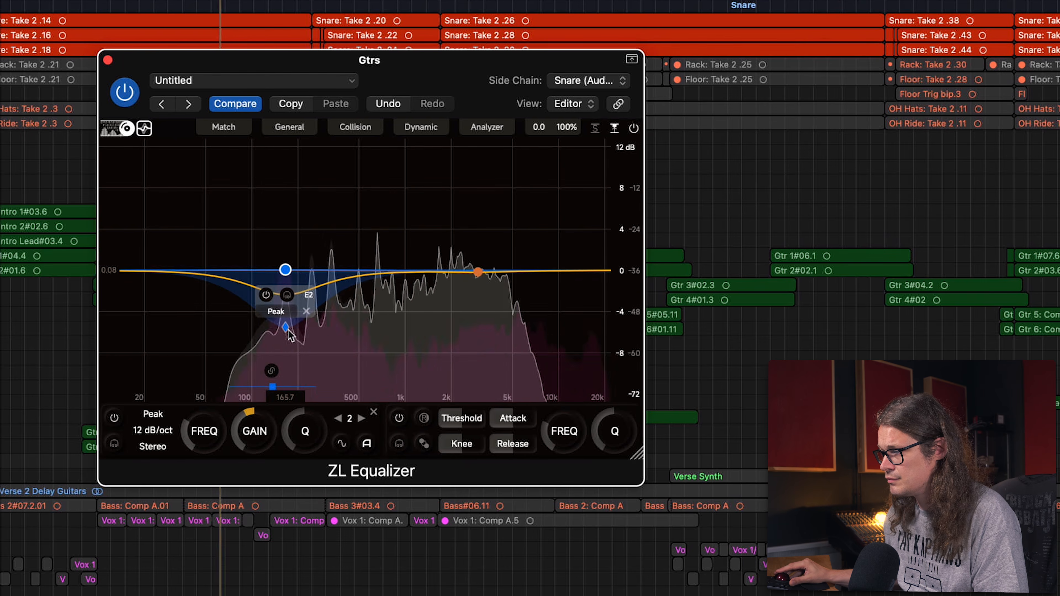
drag(291, 334, 290, 350)
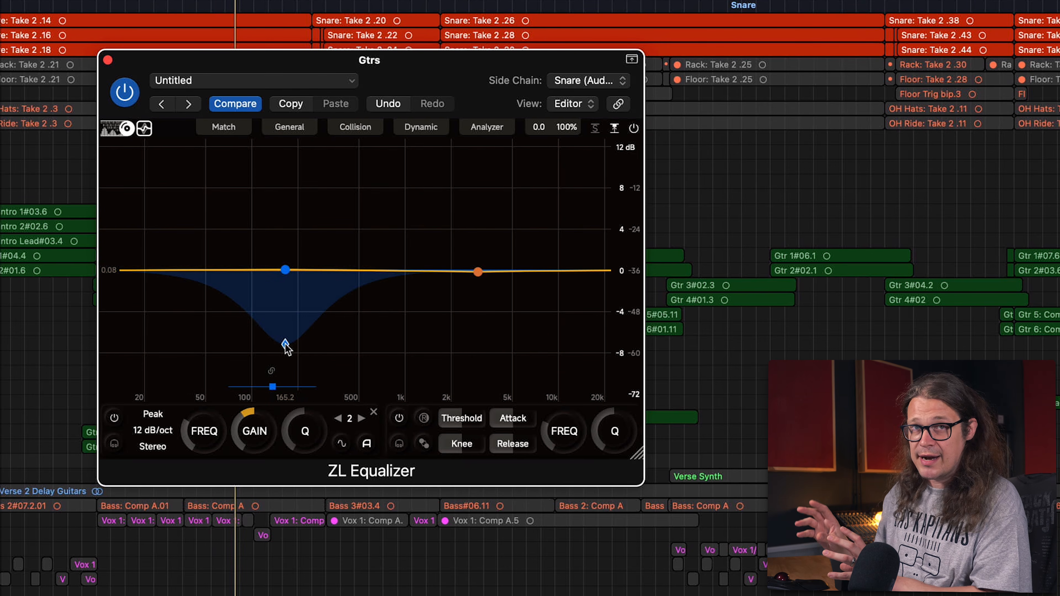
Step: Move band 1 to about 505 Hz with a flat static gain and a dynamic boost of about 4 dB
click(479, 272)
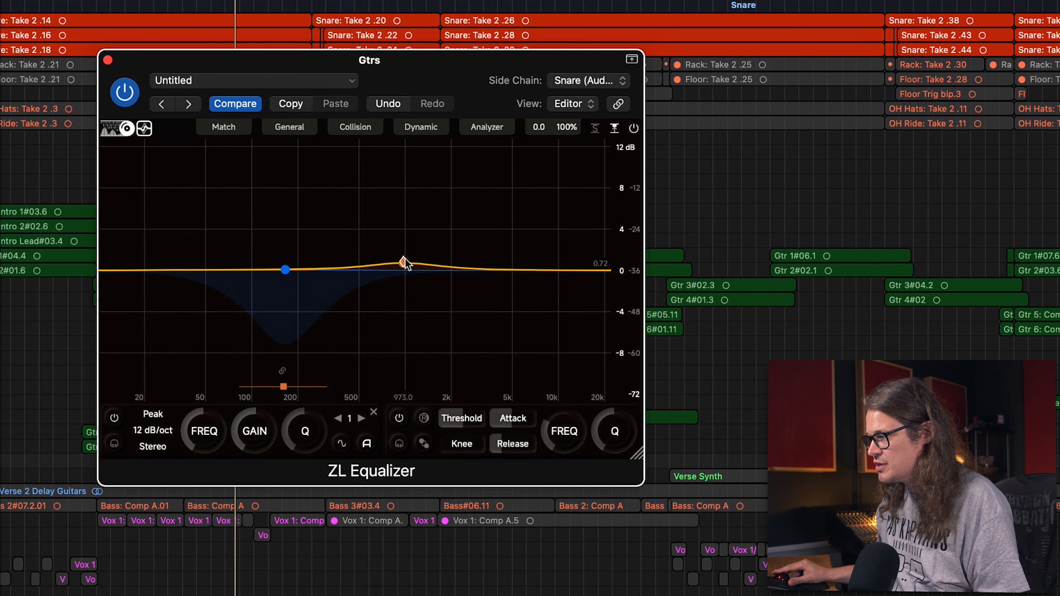
drag(401, 263, 402, 271)
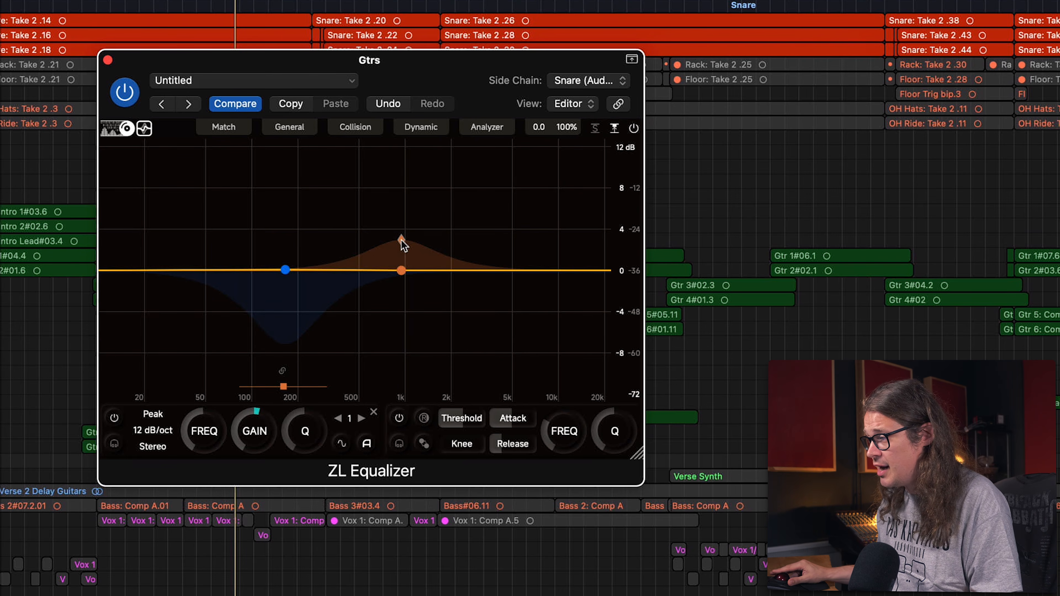
drag(401, 241, 380, 241)
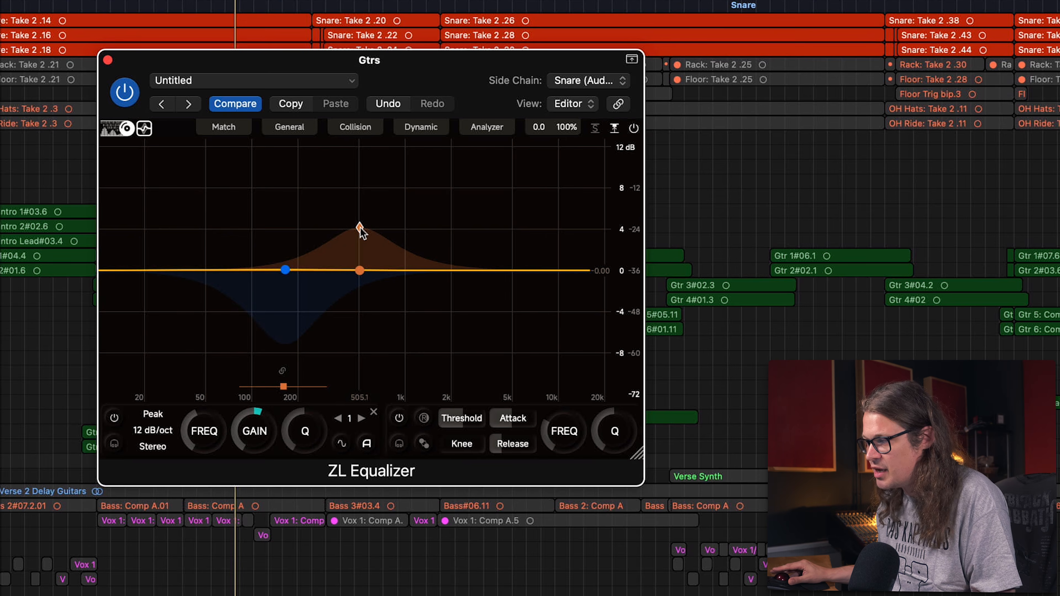
Step: Raise band 1's dynamic boost to about 7 dB near 511 Hz while playing back the guitars
key(space)
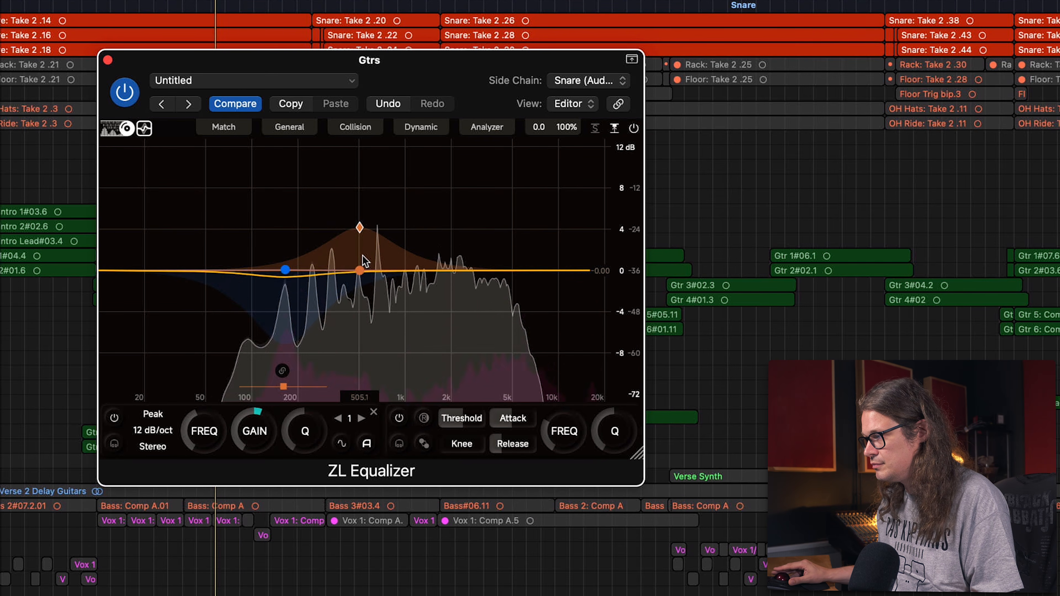
drag(360, 228, 362, 193)
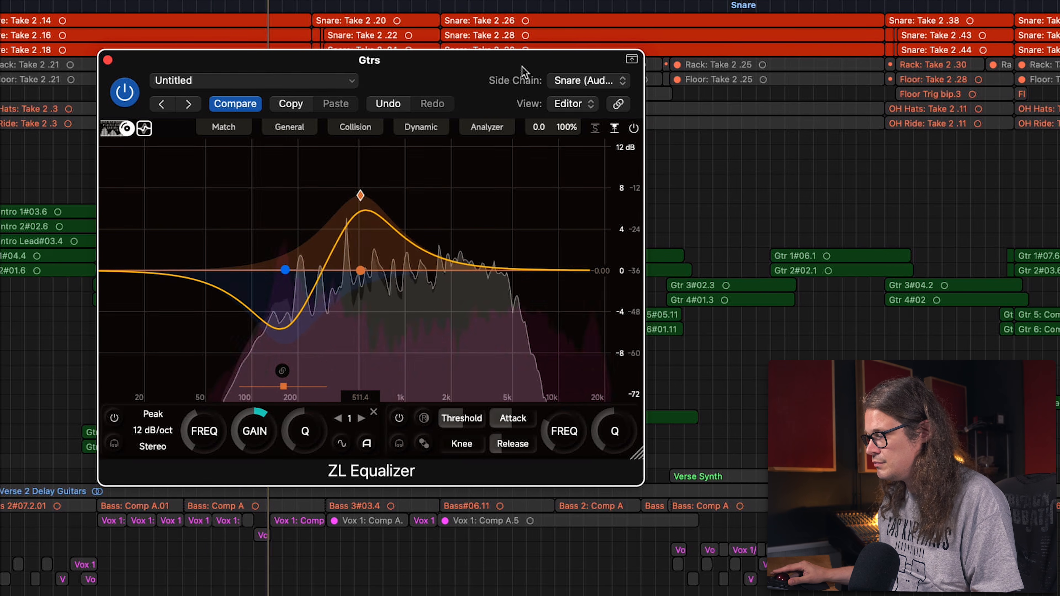
key(space)
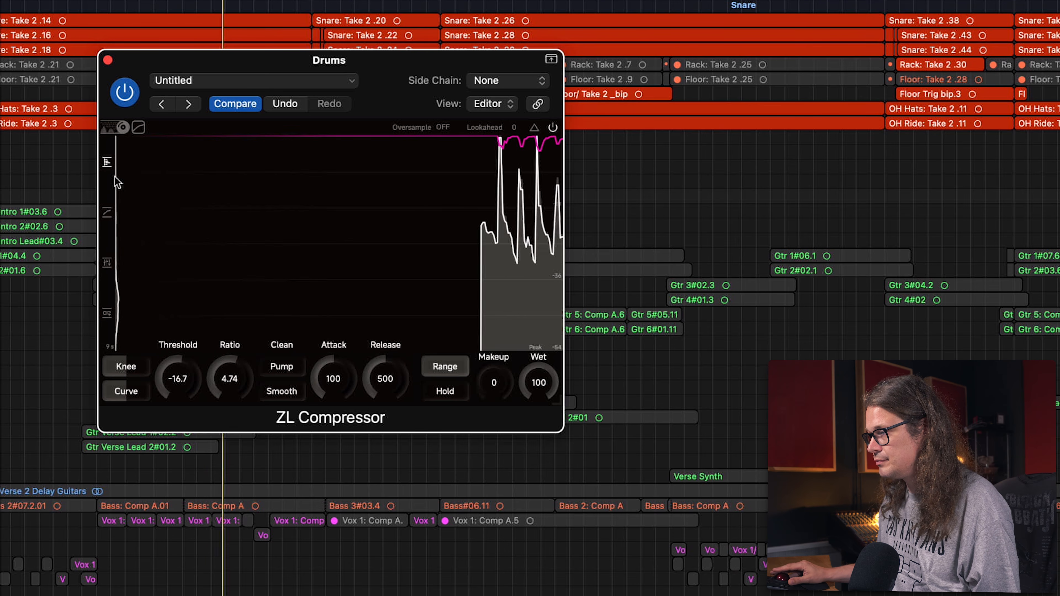
Step: Show the compression curve and the side-chain equalizer in the drum compressor
click(106, 214)
click(108, 262)
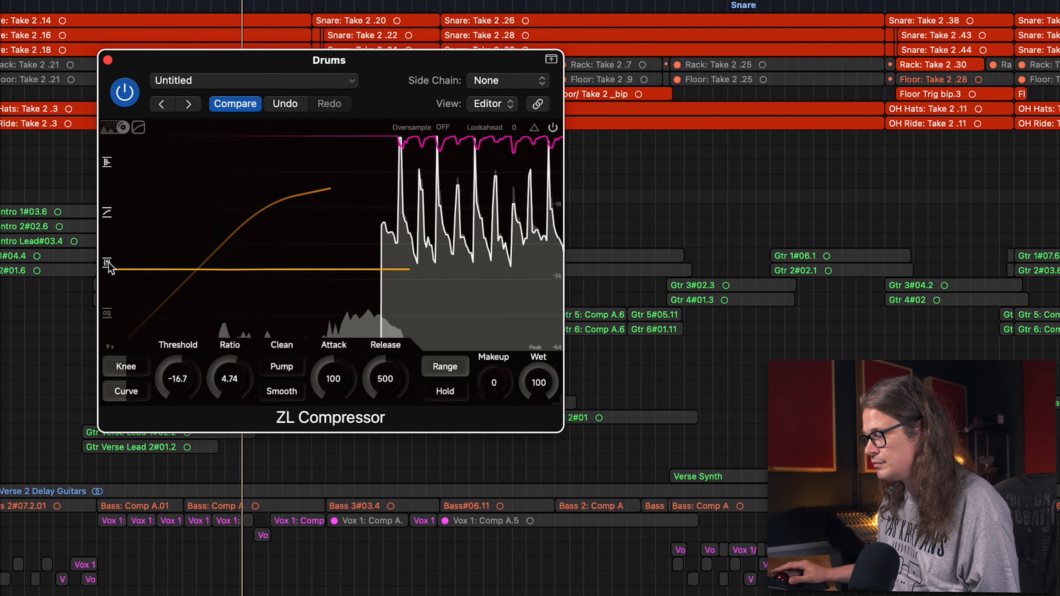
Step: Set the drum compressor's threshold to -23.3 and raise its Pump and Smooth amounts
drag(186, 367, 185, 385)
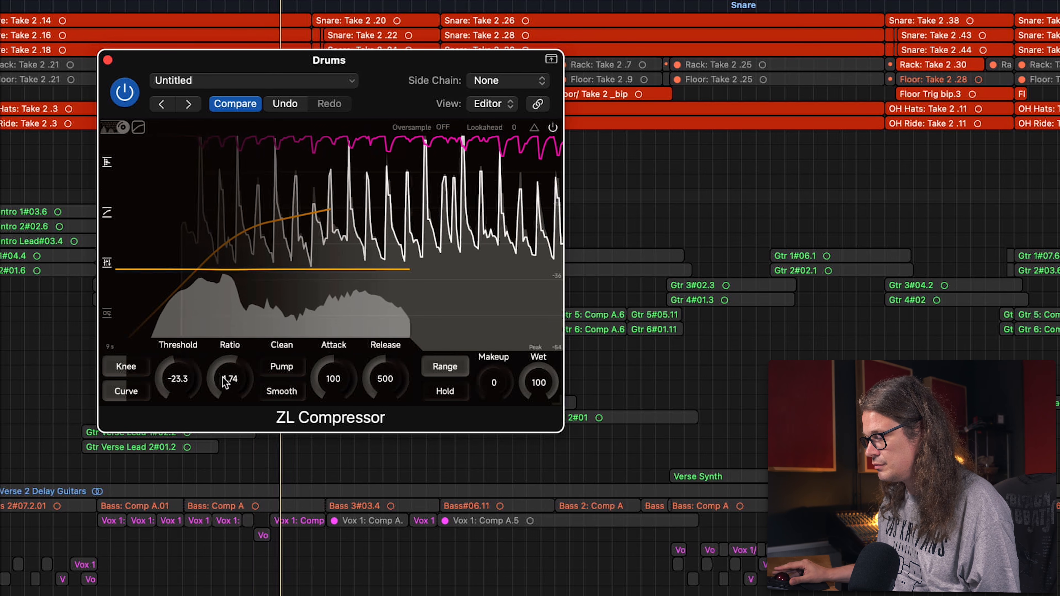
mouse_move(280, 371)
mouse_down()
mouse_move(293, 371)
mouse_move(283, 371)
mouse_up()
click(281, 396)
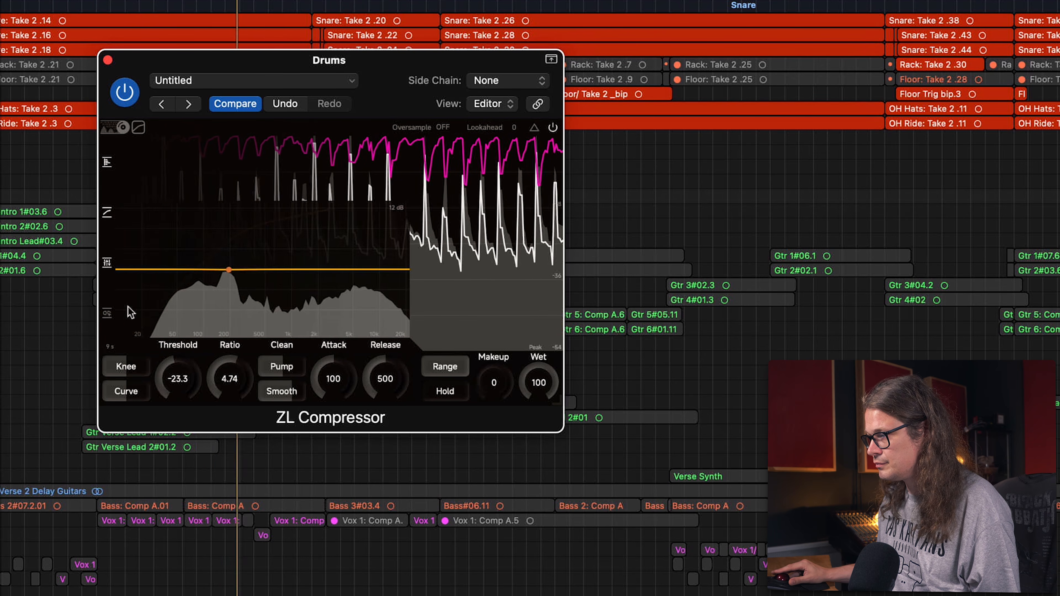
Step: Set the drum compressor's attack to 158.7 and its threshold to -15.3
click(107, 315)
click(106, 316)
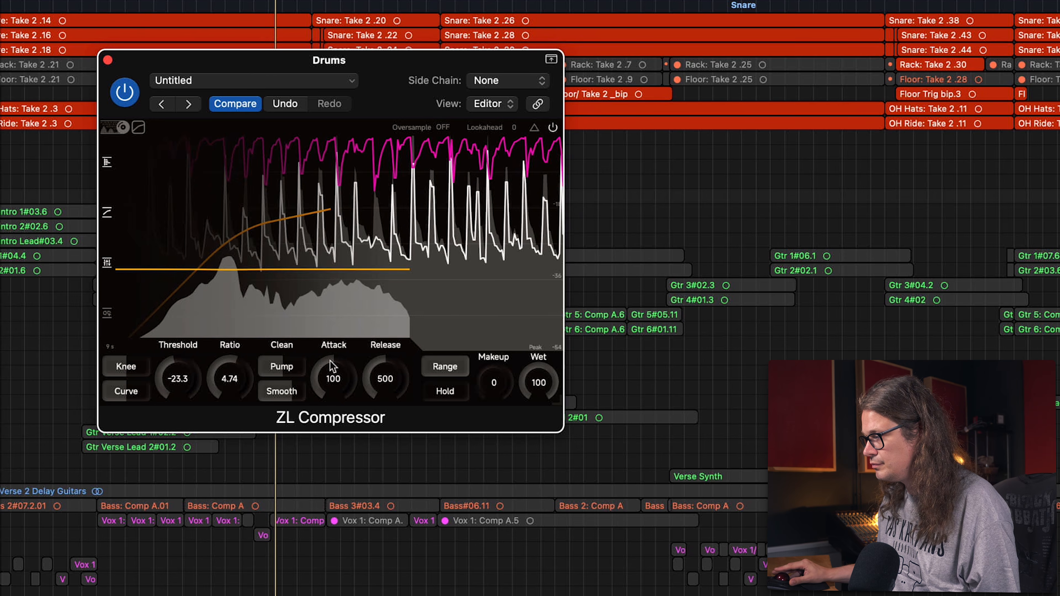
drag(333, 369, 335, 351)
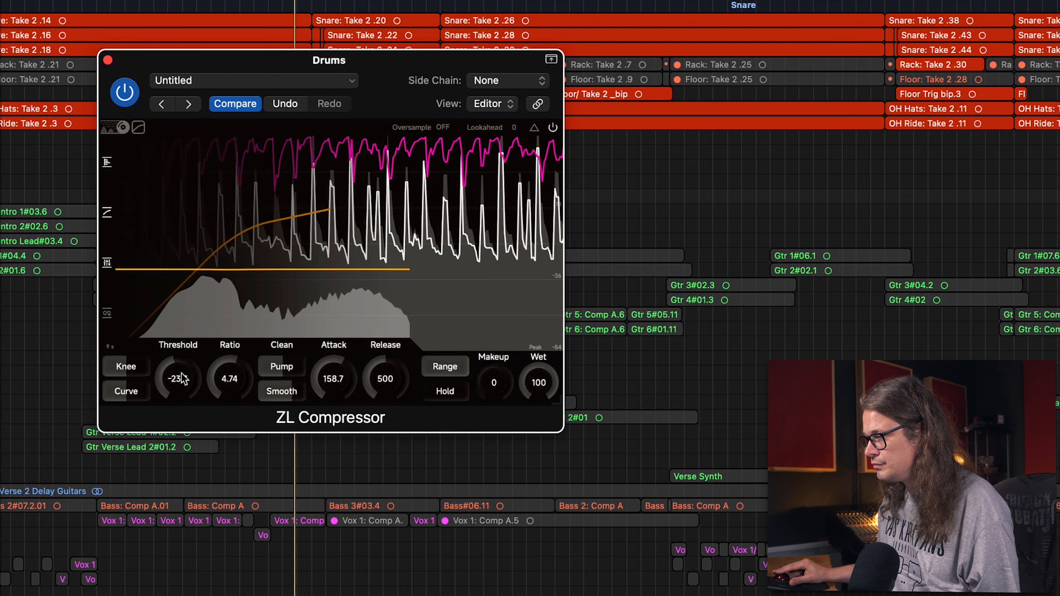
drag(181, 371, 183, 355)
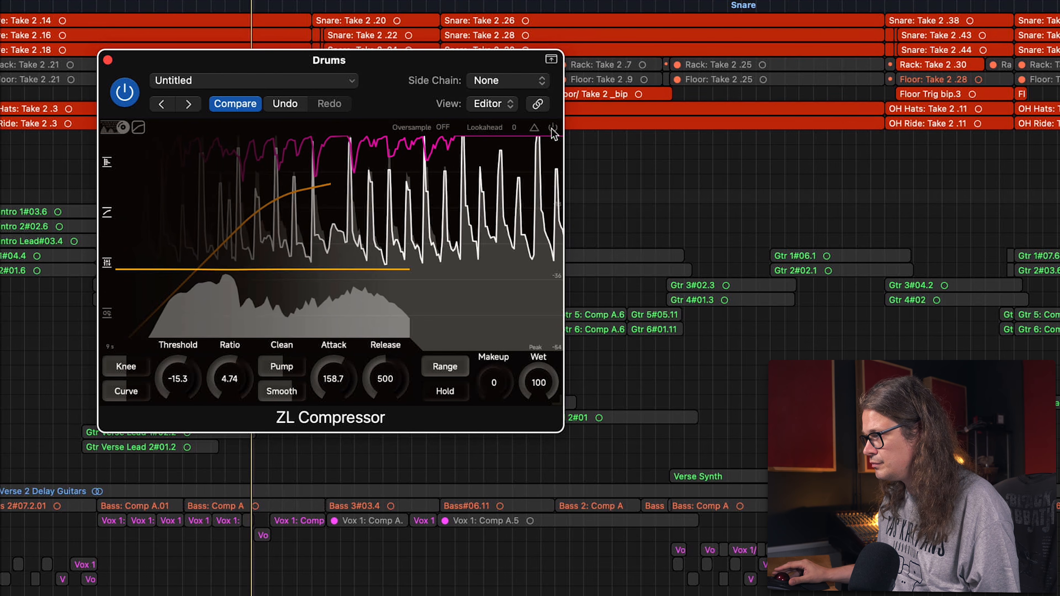
Step: Reduce the compressor's Pump amount to 9.4 and its Smooth amount to 9.9
mouse_move(271, 373)
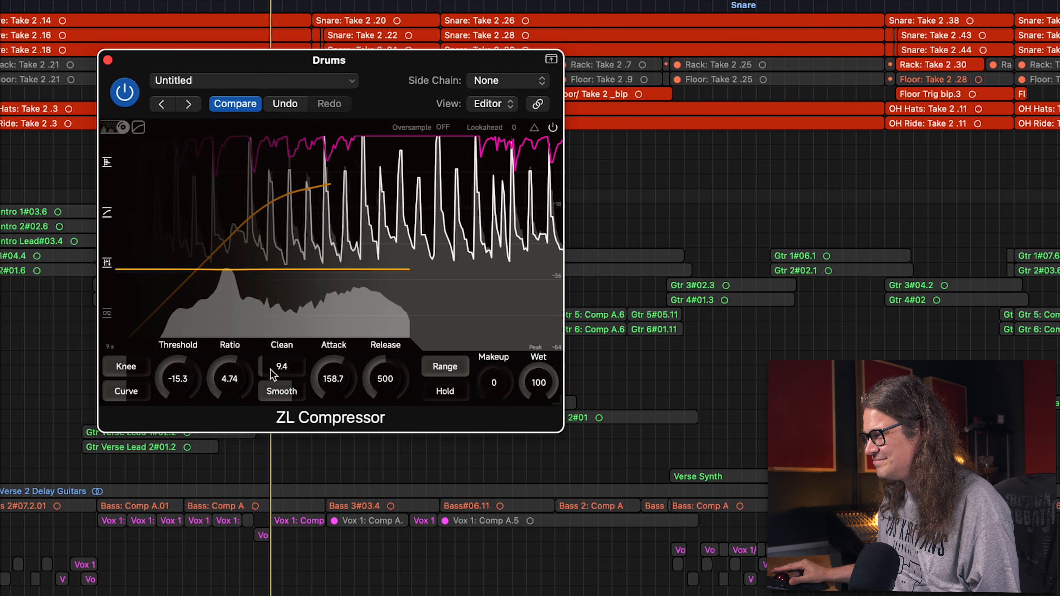
mouse_move(283, 393)
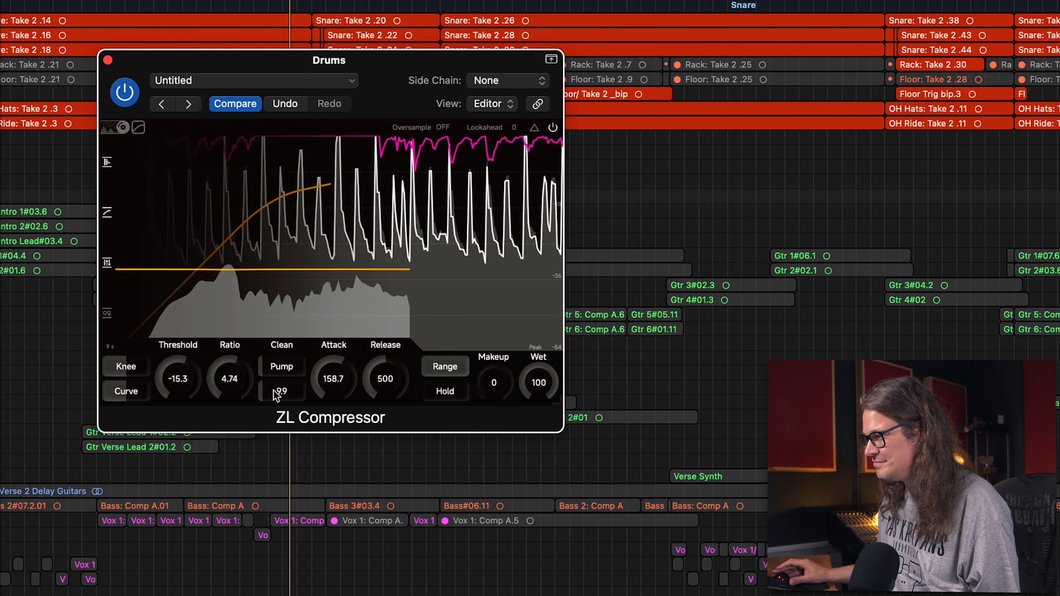
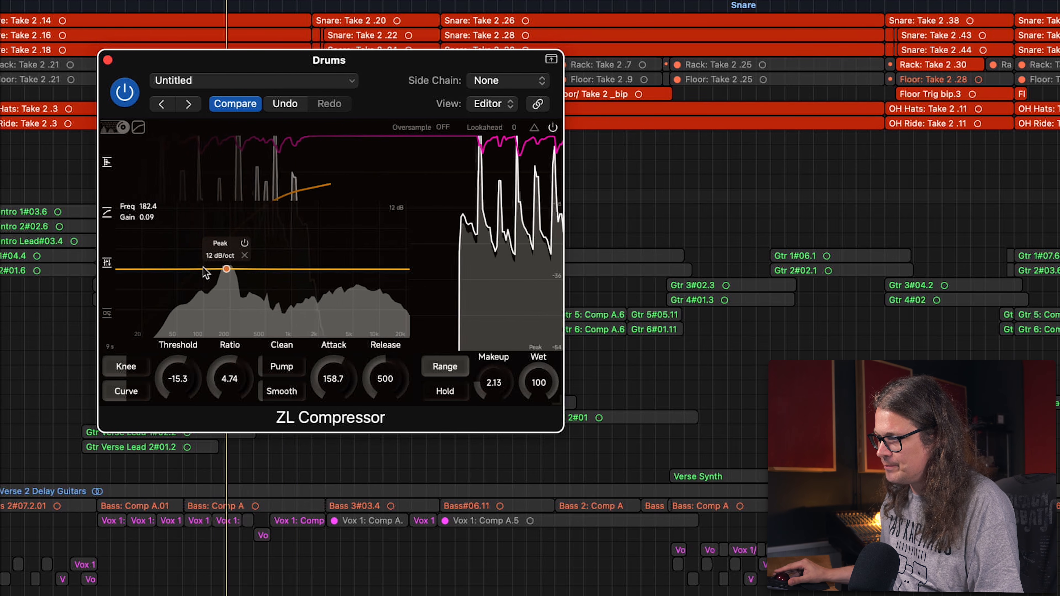
Step: Move the side-chain equalizer's peak band to 93.7 Hz and boost it by 11.39 dB
drag(227, 272, 199, 276)
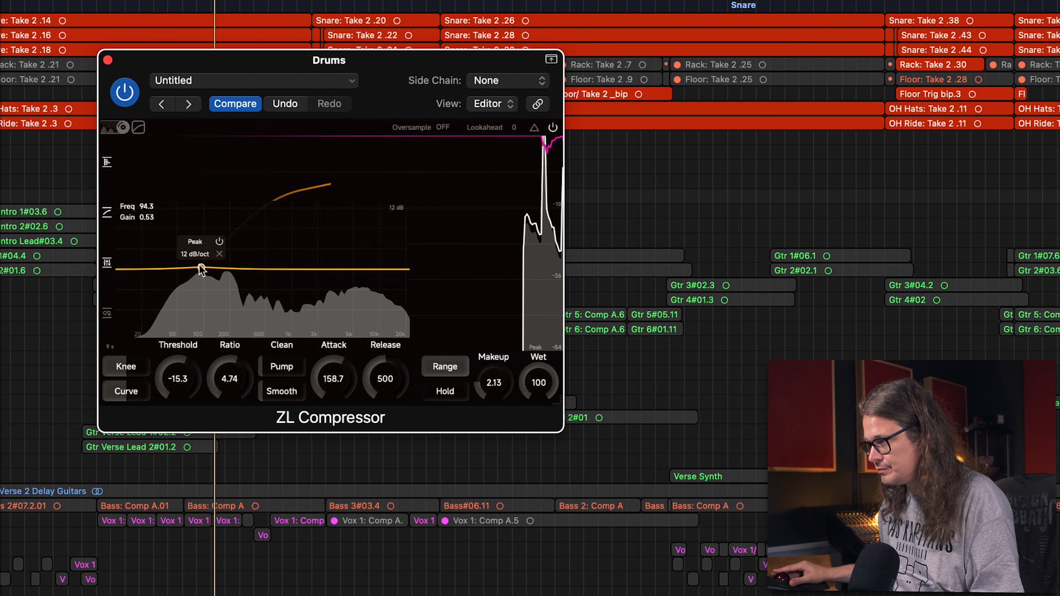
drag(200, 255, 201, 215)
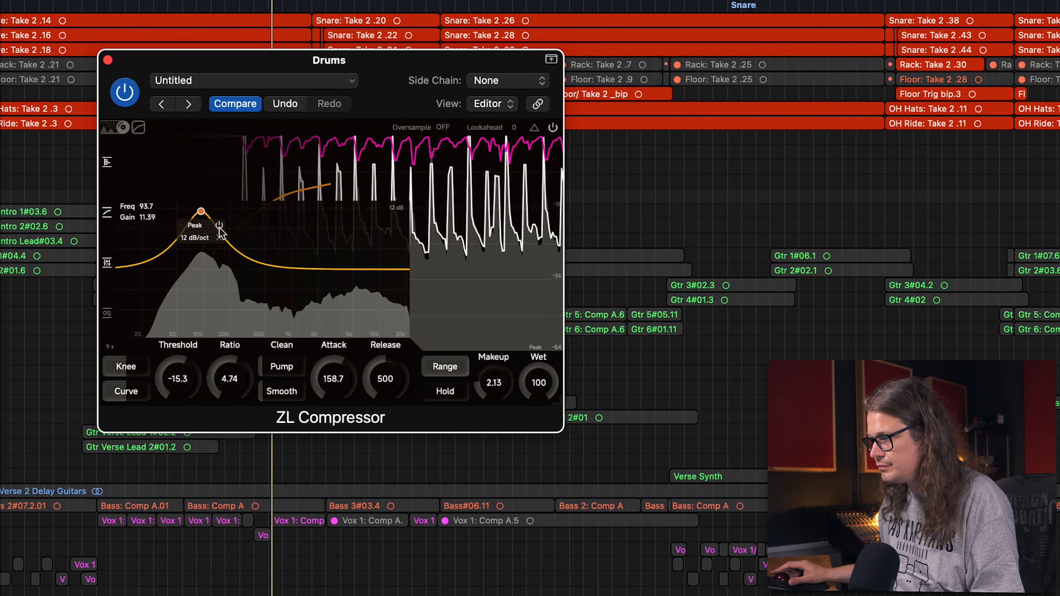
Step: Set the drum compressor's threshold to -16.5 and toggle the compressor's bypass to compare the sound
drag(171, 377, 171, 383)
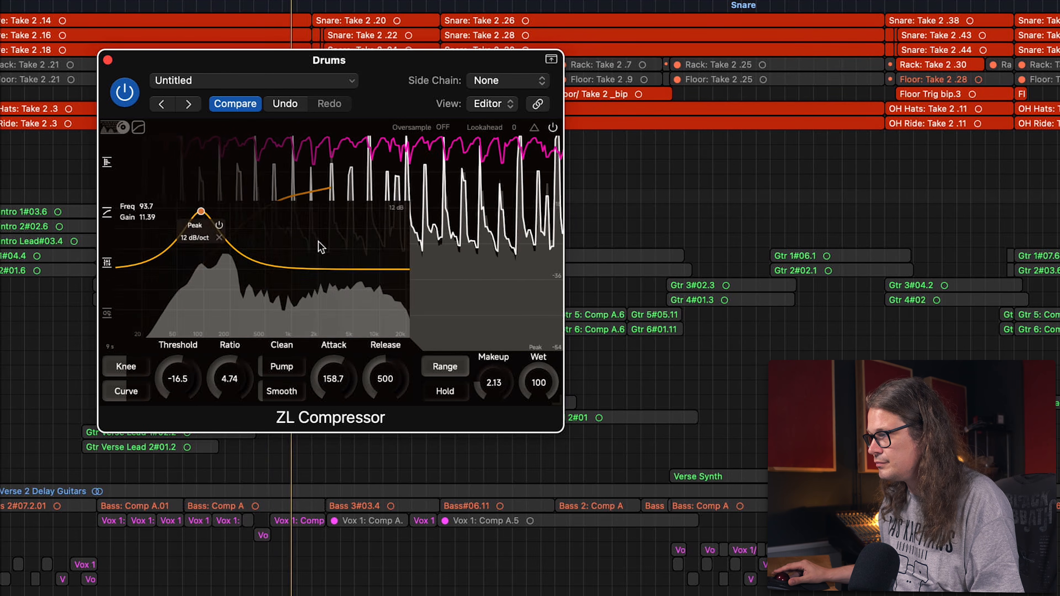
click(553, 127)
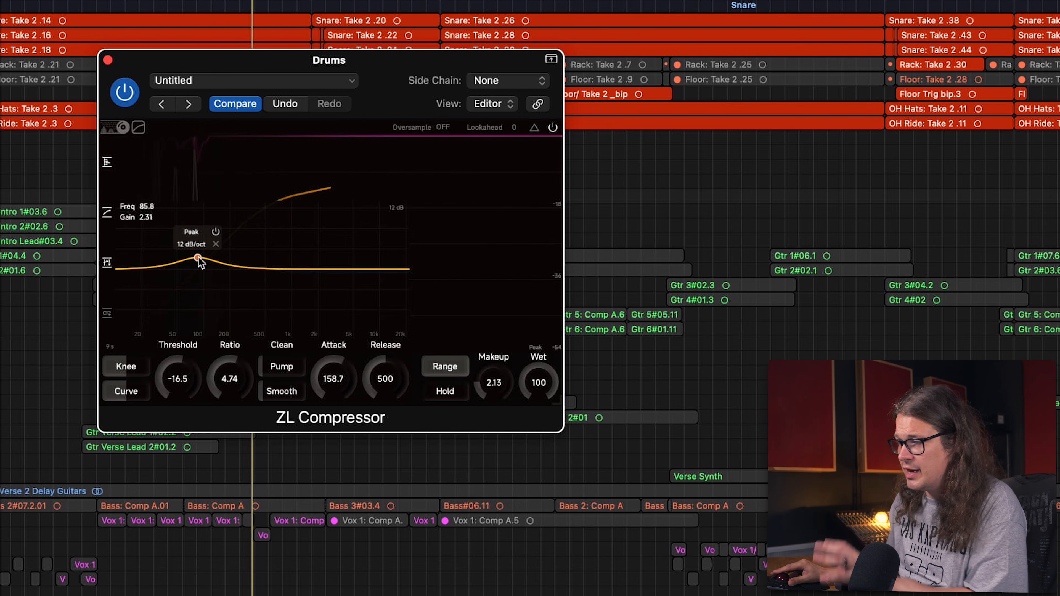
Step: Turn the side-chain peak band into a -1.64 dB cut at 83.4 Hz with a 24 dB/oct slope
drag(198, 261, 198, 290)
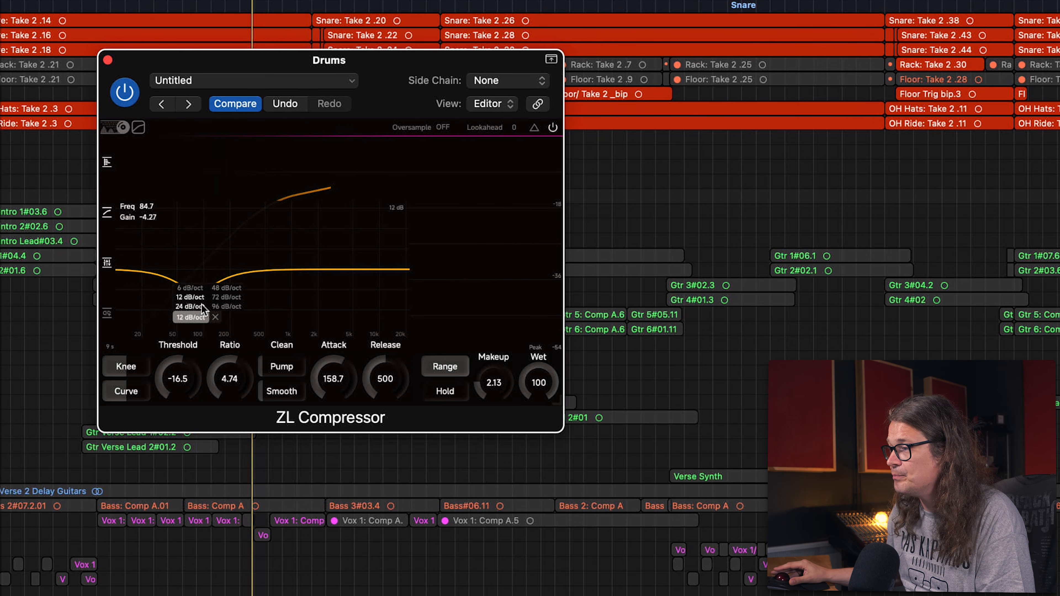
click(201, 304)
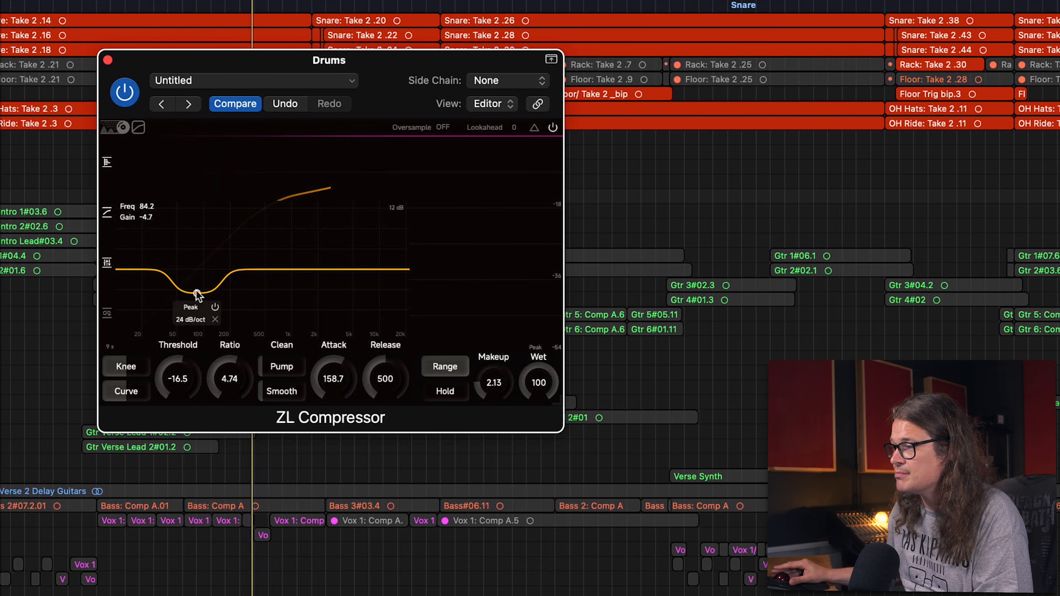
click(226, 307)
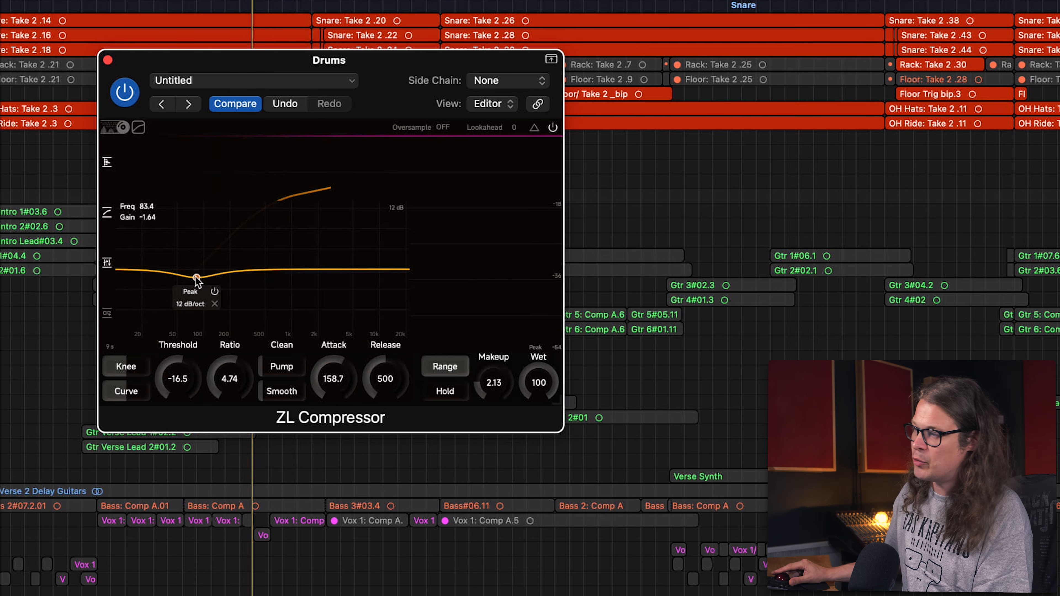
click(194, 293)
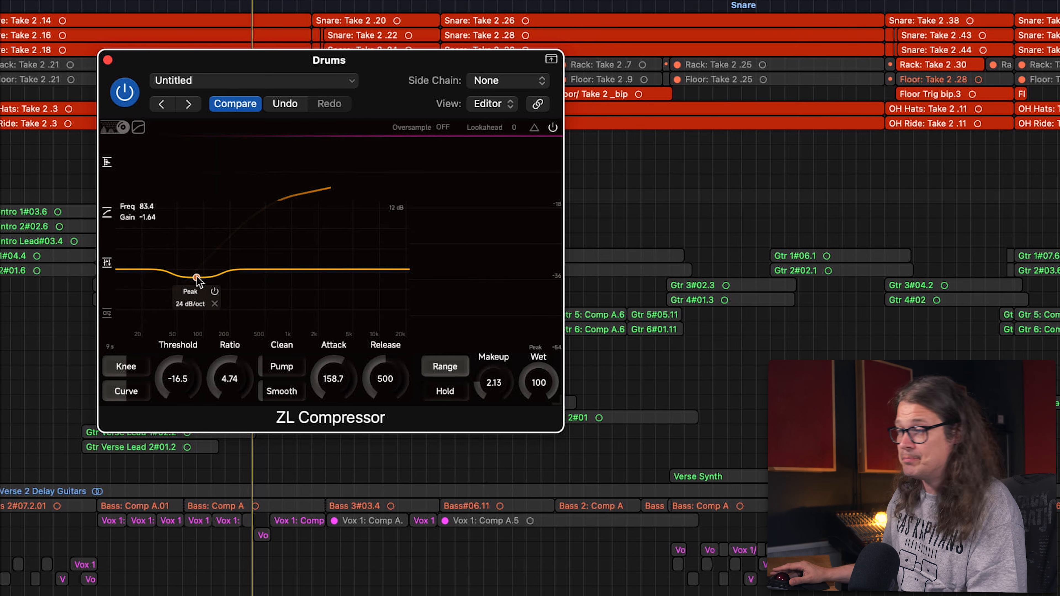
Step: Adjust the side-chain peak band's gain during playback and move the band to 188.8 Hz at -0.12 dB
key(space)
drag(197, 280, 197, 240)
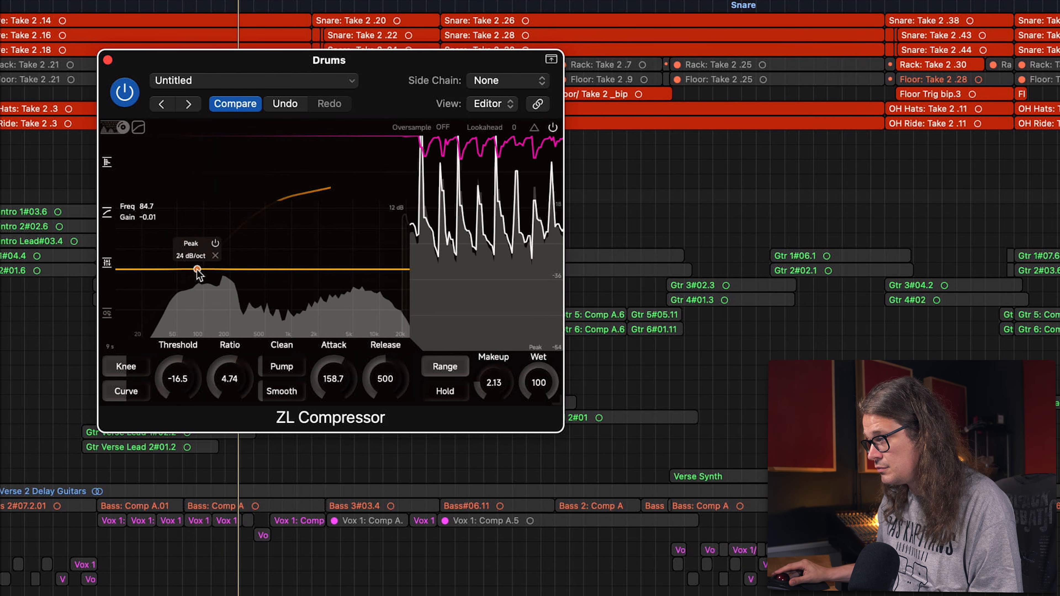
drag(197, 279, 230, 275)
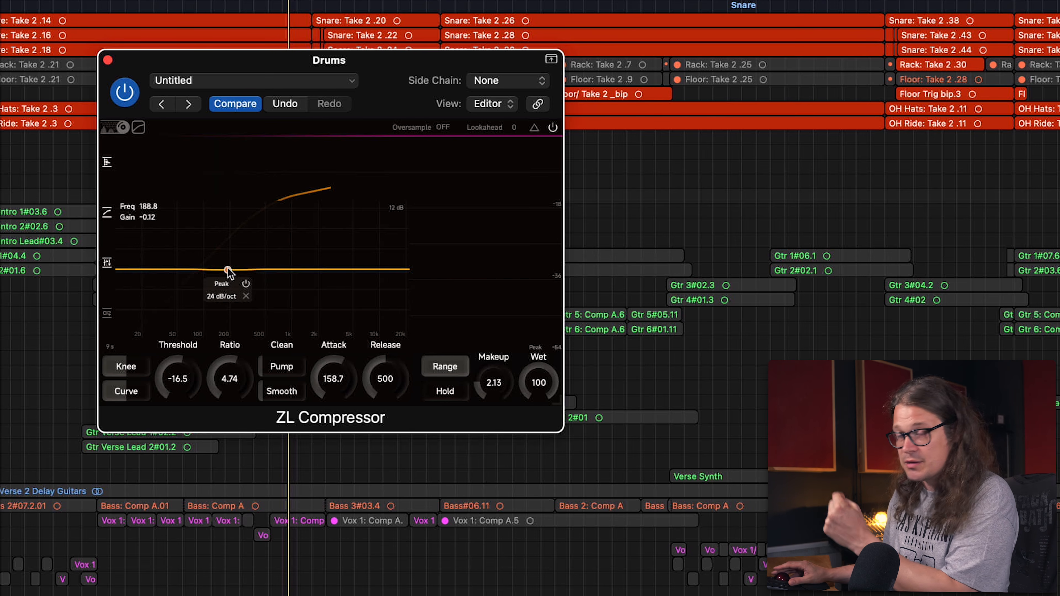
Step: Sweep the side-chain peak band near 193.5 Hz from an 11.62 dB boost into a cut during playback, and make the treble band a high shelf
key(space)
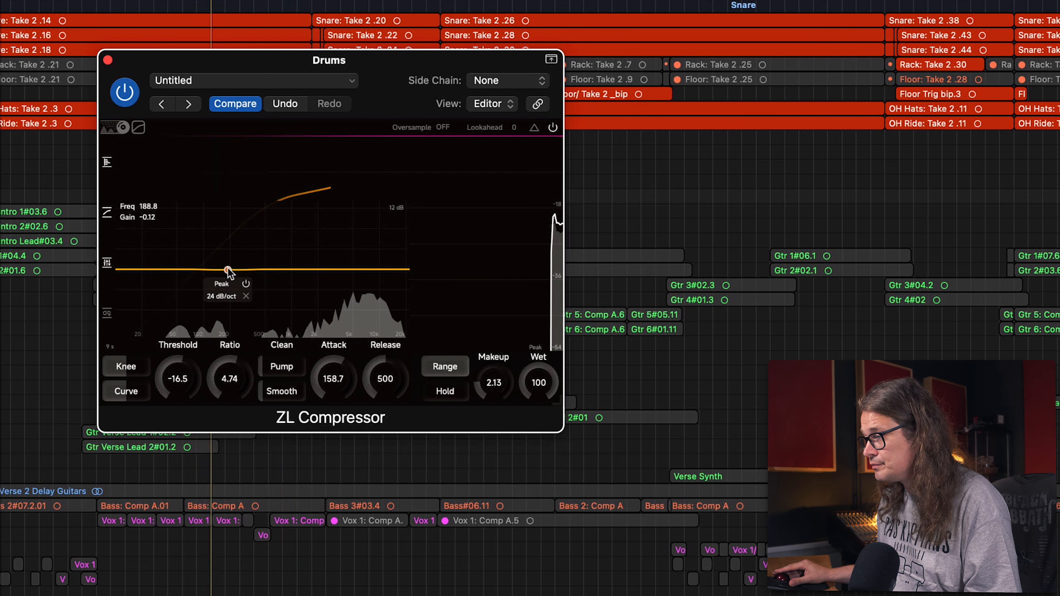
drag(228, 268, 231, 218)
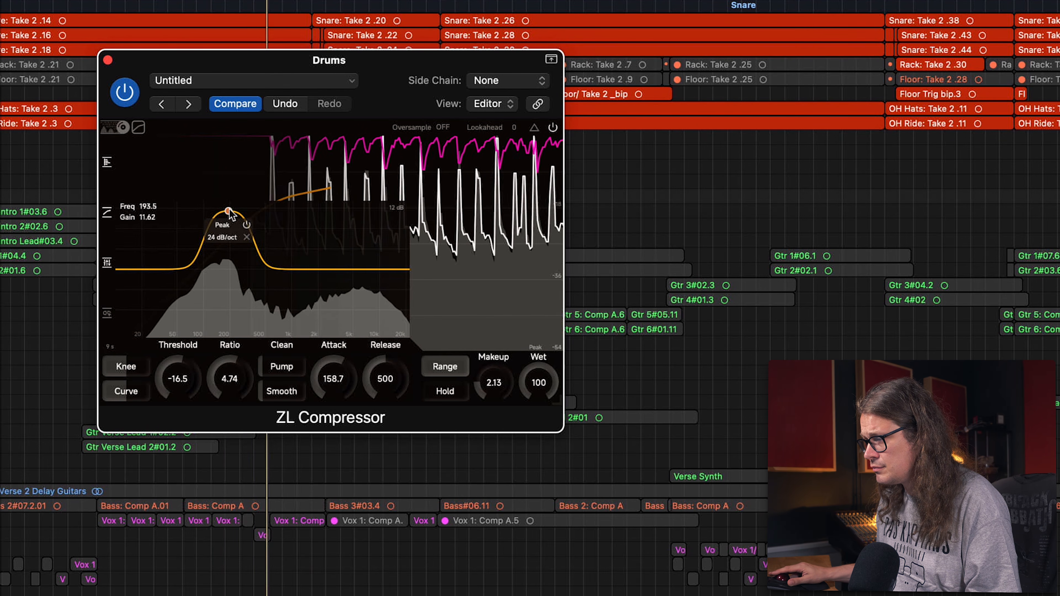
drag(229, 210, 228, 322)
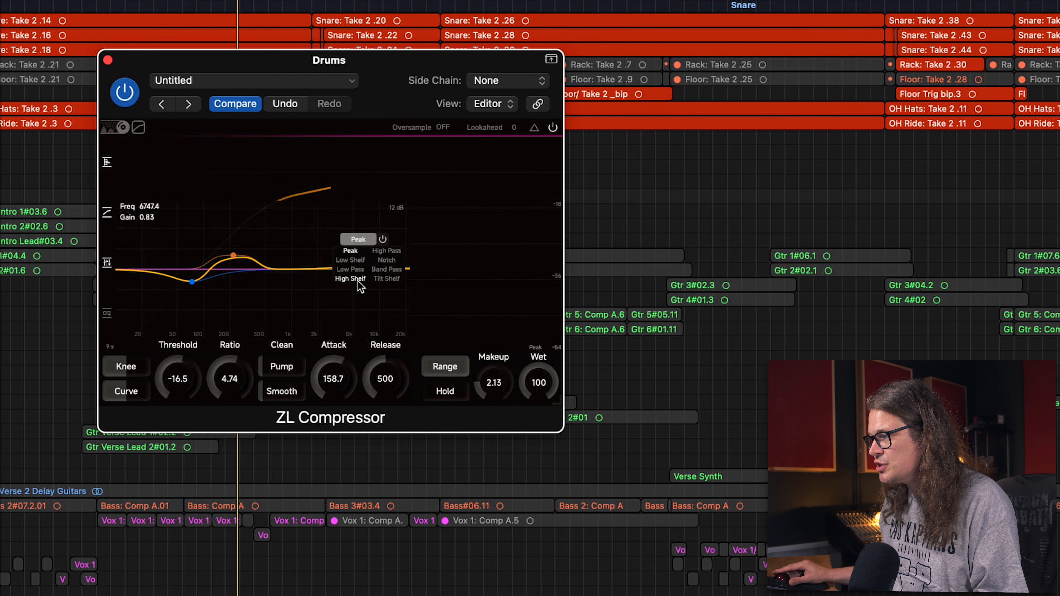
click(351, 278)
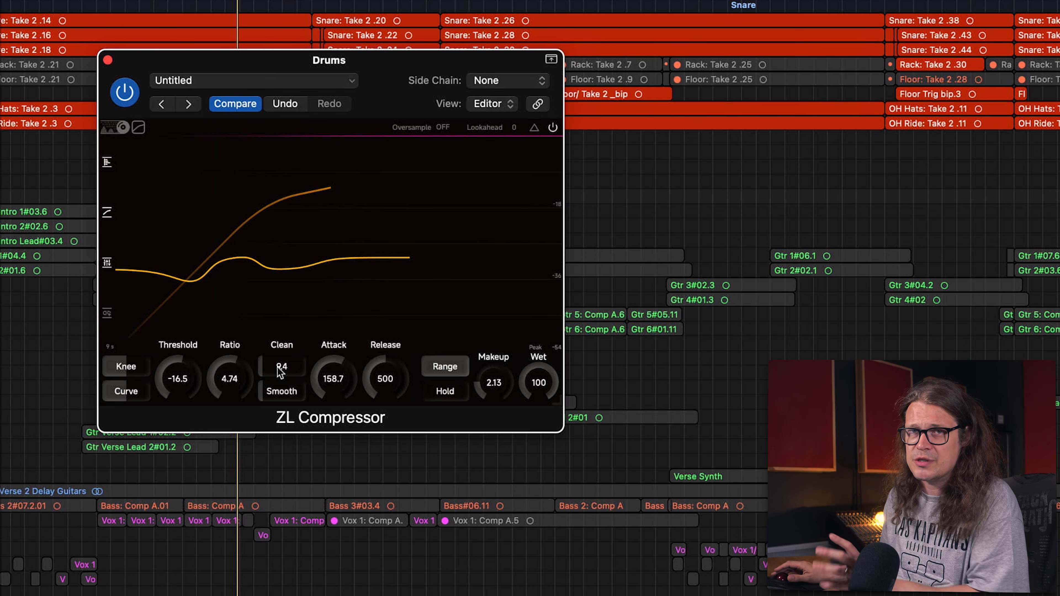
Step: Raise the compressor's Pump amount to 60.2 during playback and switch the compression style to Classic
key(space)
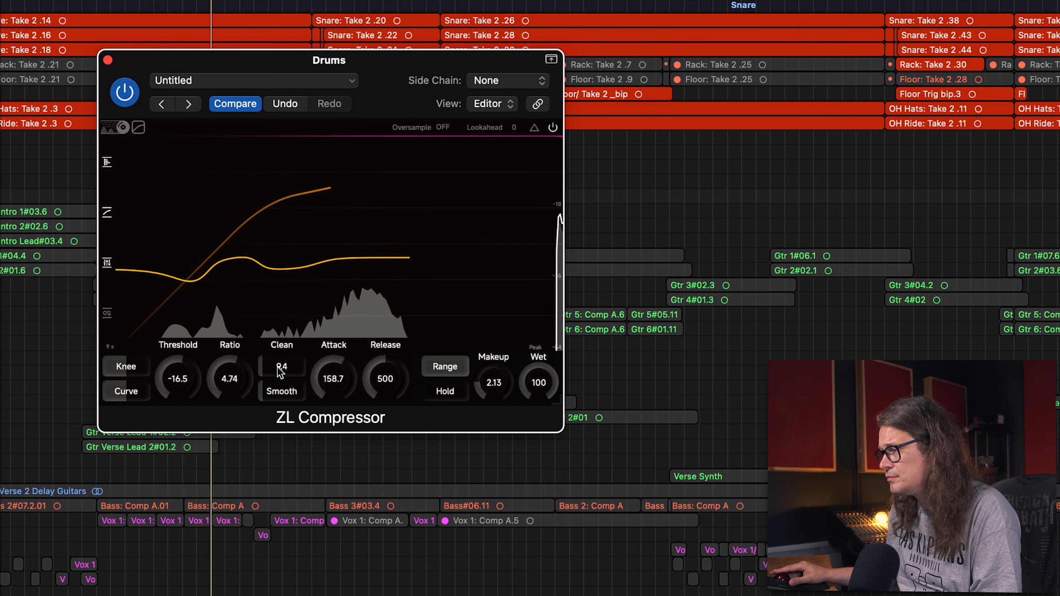
mouse_move(270, 367)
mouse_down()
mouse_move(290, 368)
mouse_move(256, 368)
mouse_move(285, 369)
mouse_up()
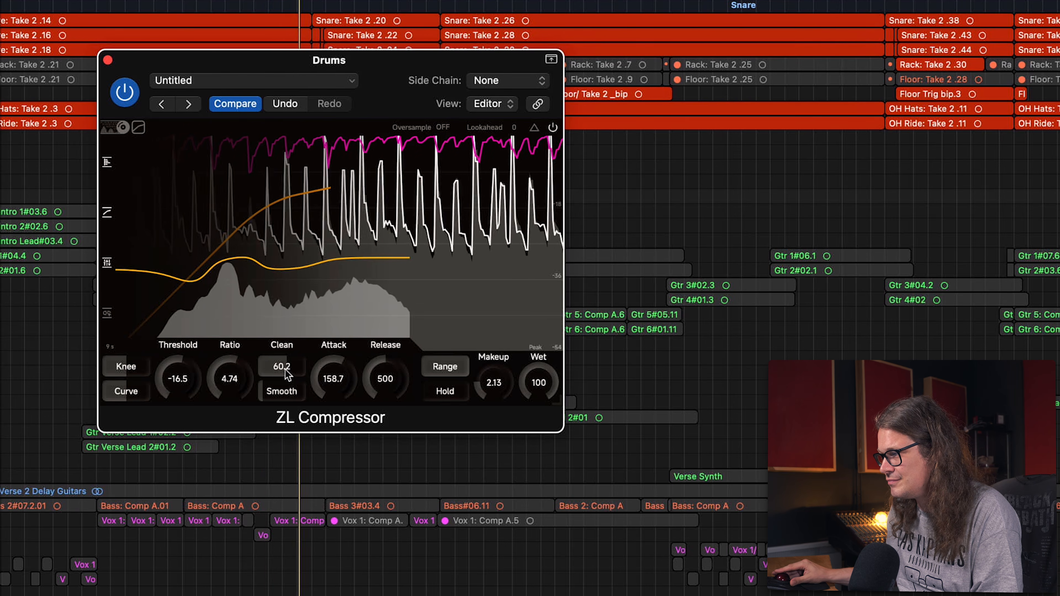
click(284, 346)
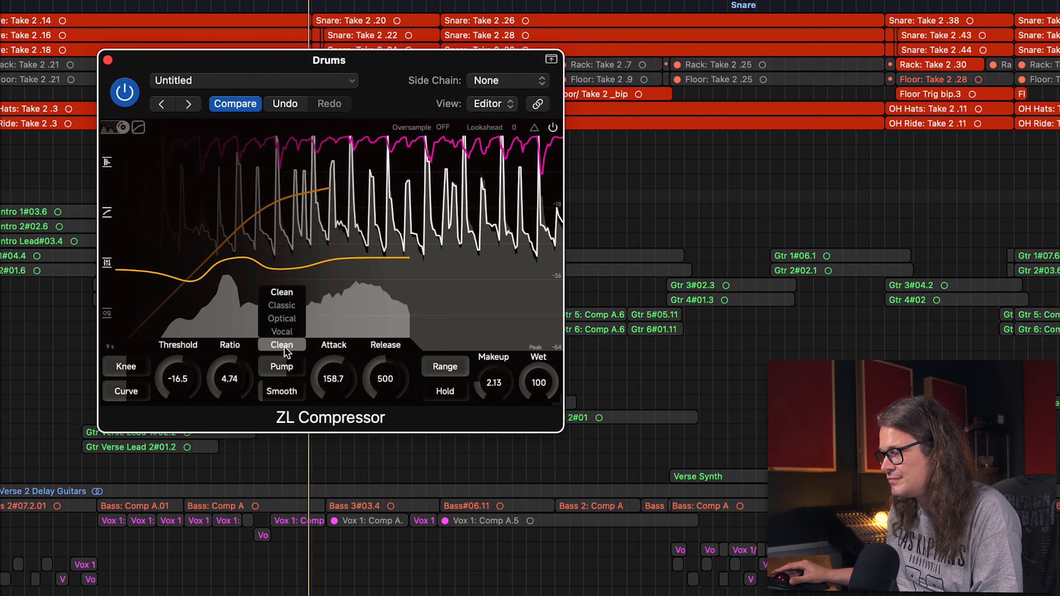
click(293, 310)
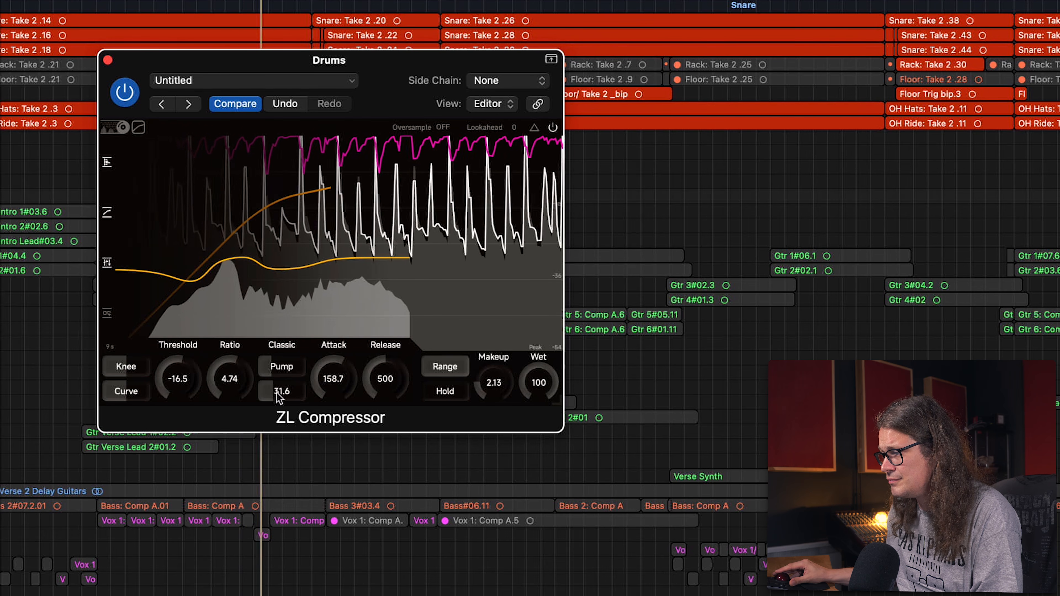
Step: Raise the compressor's Smooth amount and switch the compression style to Optical
drag(276, 392, 285, 392)
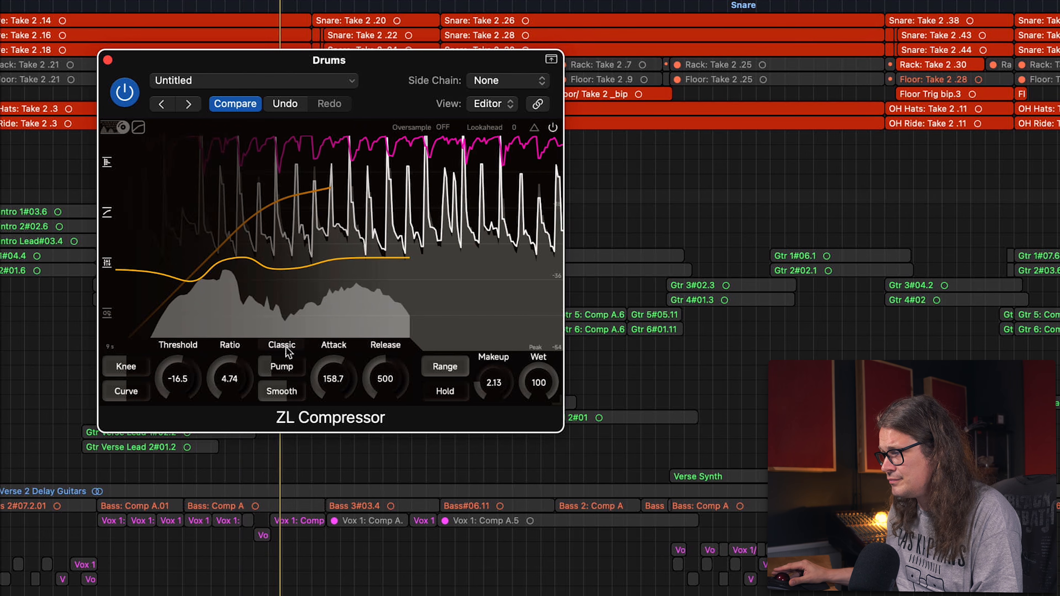
click(282, 318)
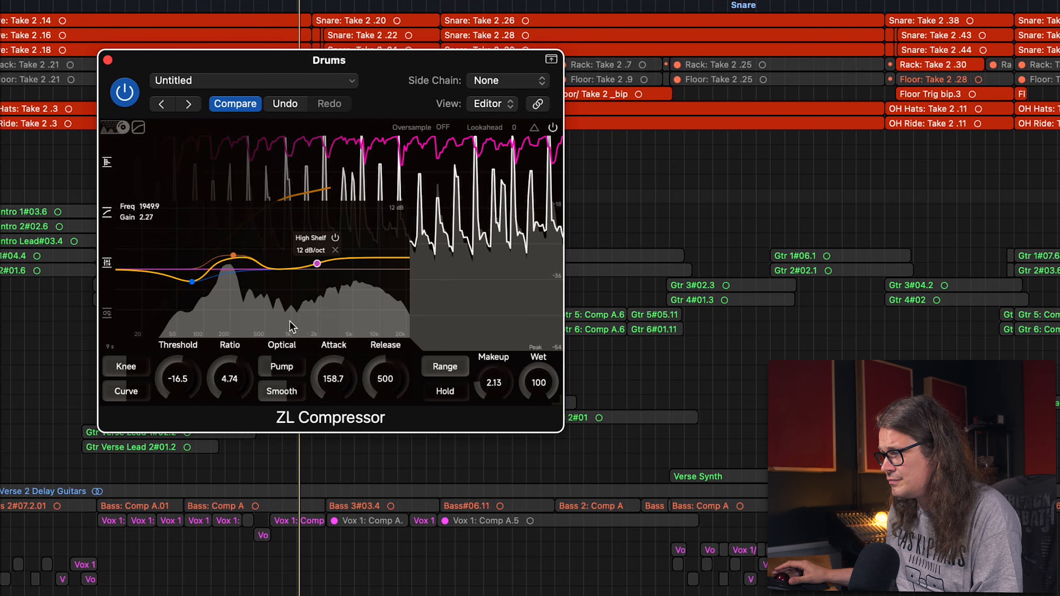
Step: Lower the side-chain's middle peak band to -0.59 dB at 192.2 Hz and set the compression style to Clean
mouse_move(283, 358)
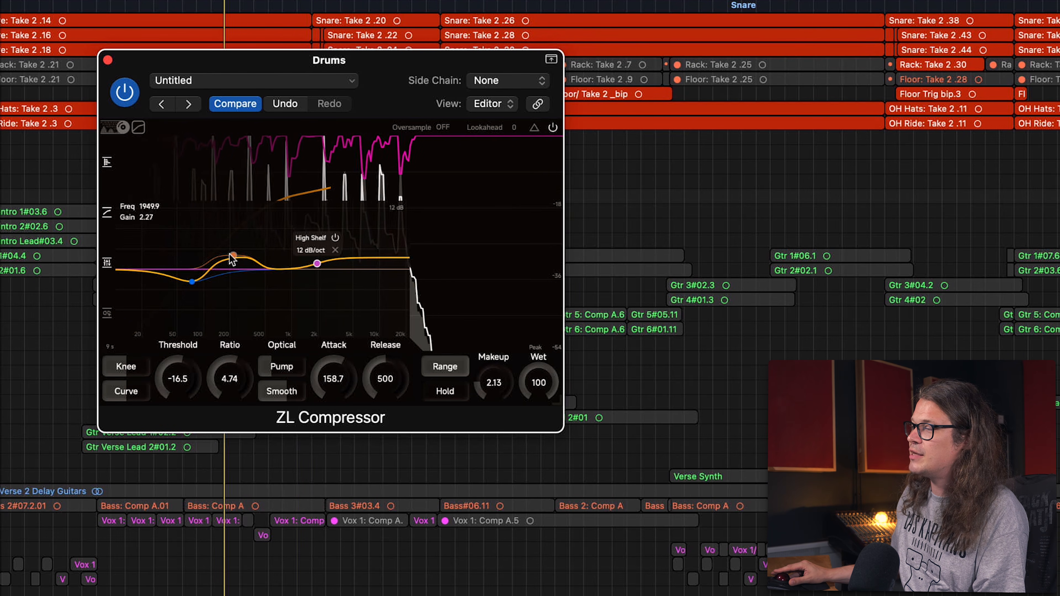
drag(234, 257, 228, 277)
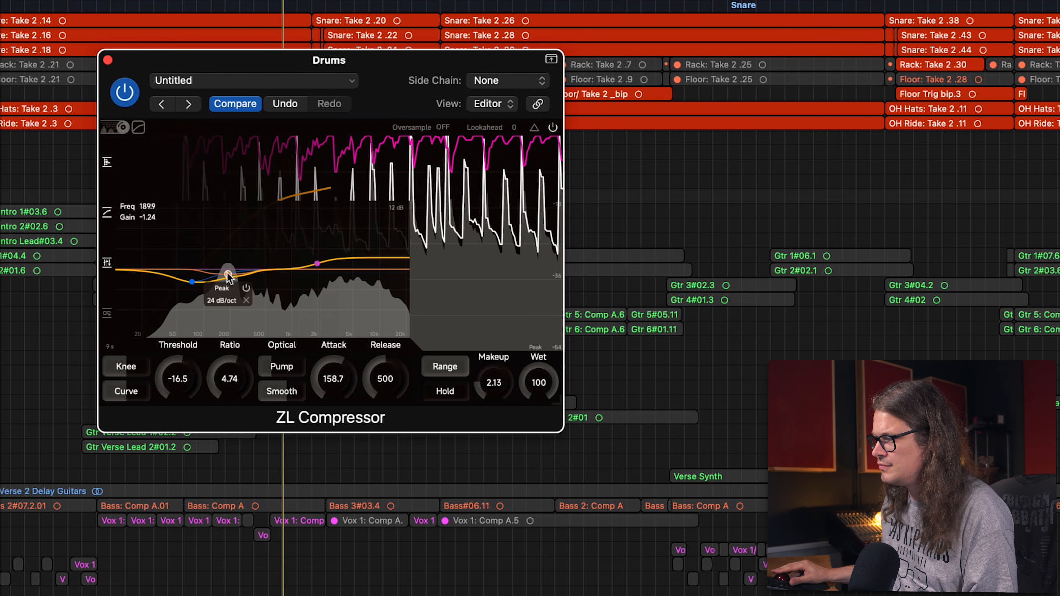
click(281, 344)
click(282, 291)
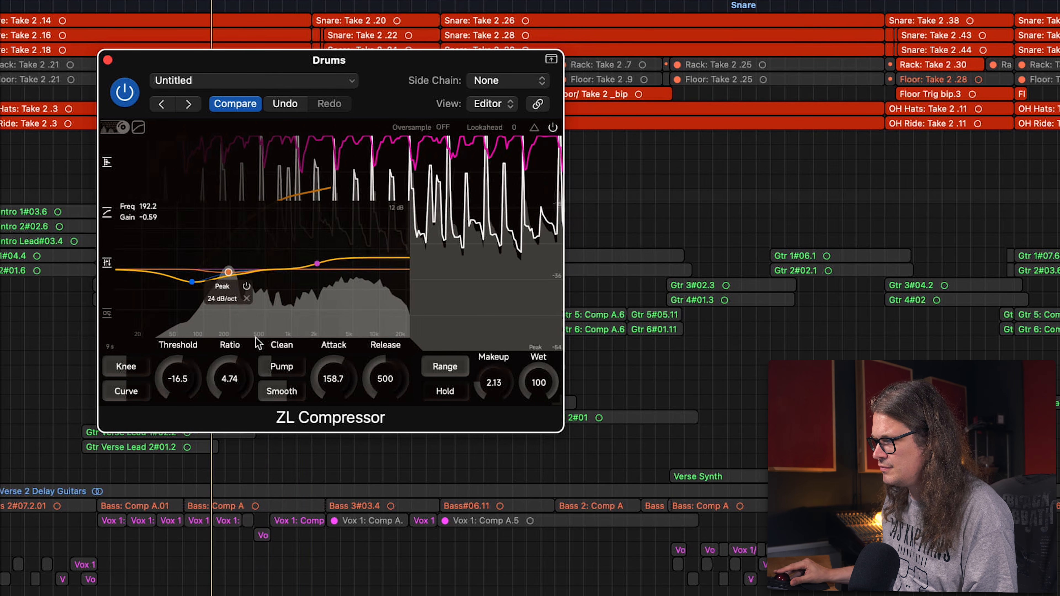